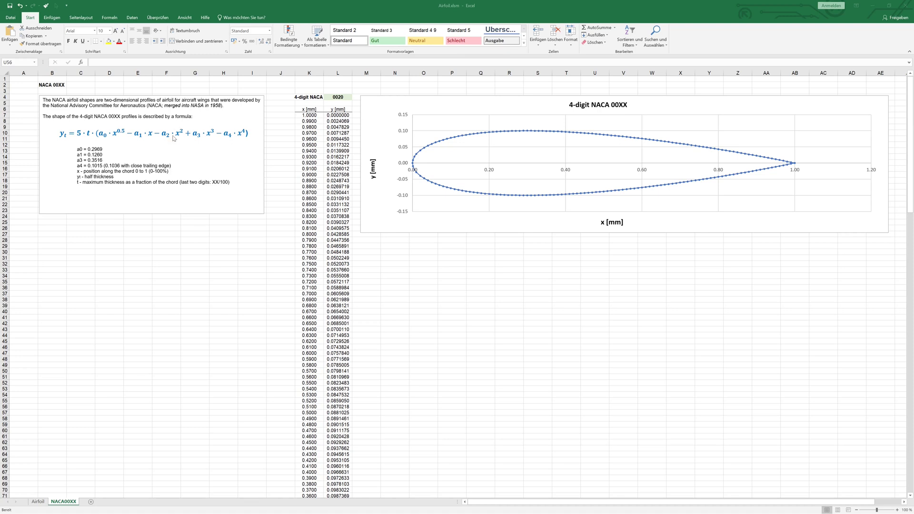
Inspect the half-thickness formula in cell L7 of the NACA 00XX sheet
left_click(338, 115)
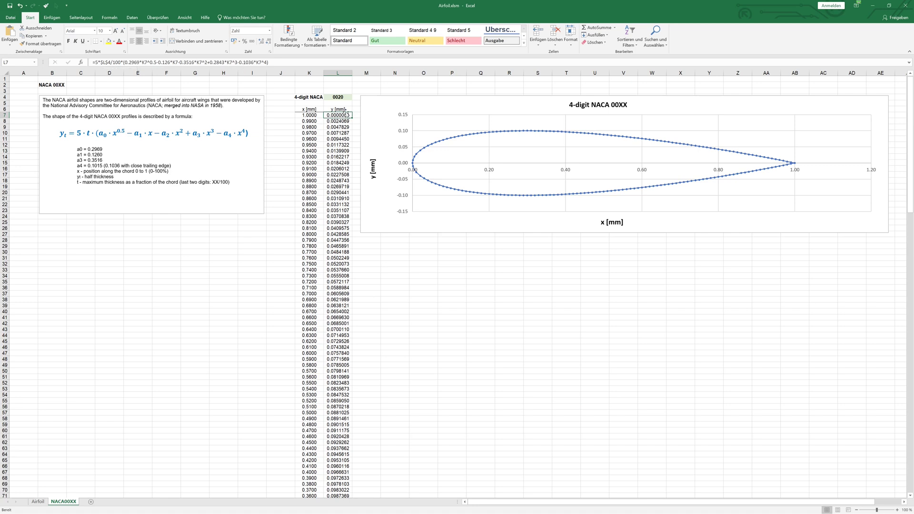
Change the profile number in L4 to 0010, then to 0020
left_click(341, 98)
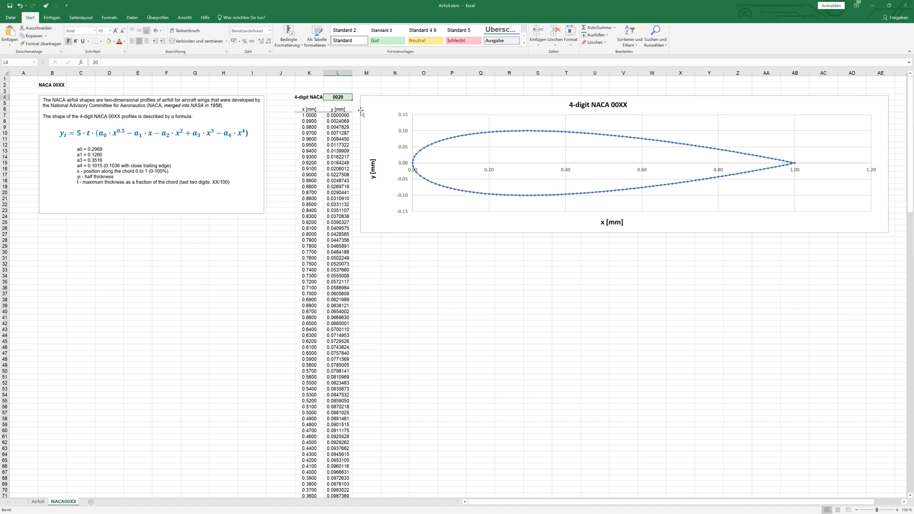
type("0010")
key("Return")
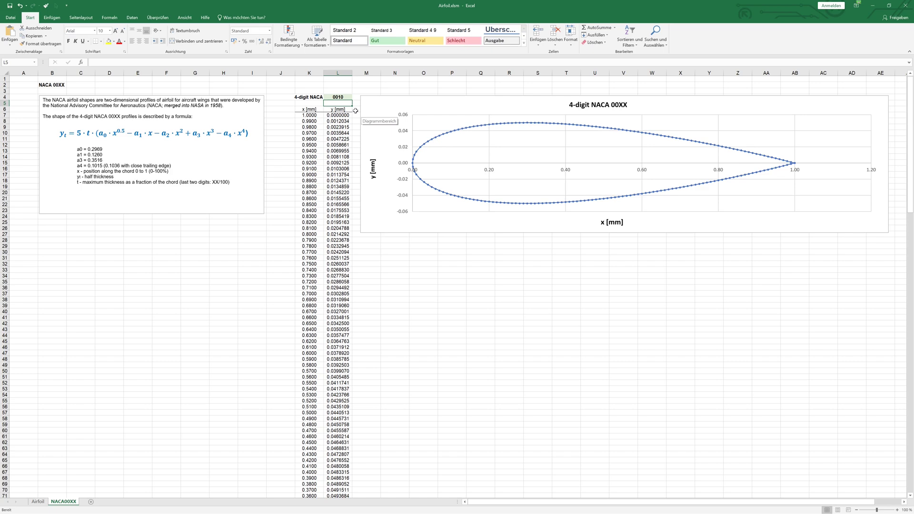
left_click(344, 98)
type("0020")
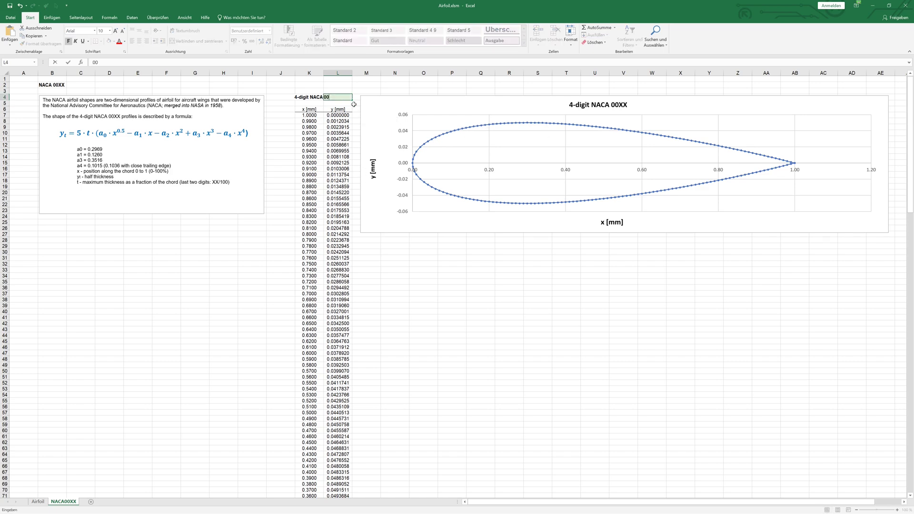
key("Return")
Copy the x and y coordinates in K7:L211 and switch to the CAD folder
left_click_drag(311, 114, 332, 512)
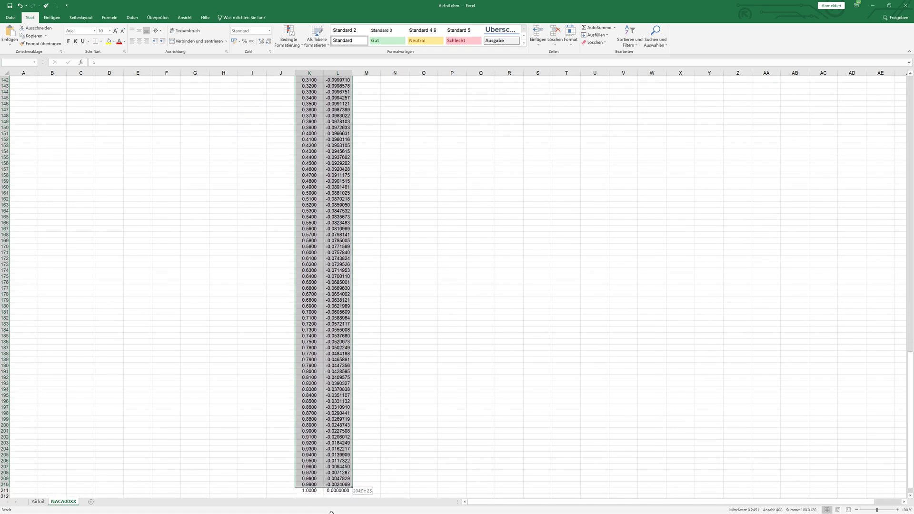
left_click_drag(332, 512, 332, 483)
key("ctrl+BackSpace")
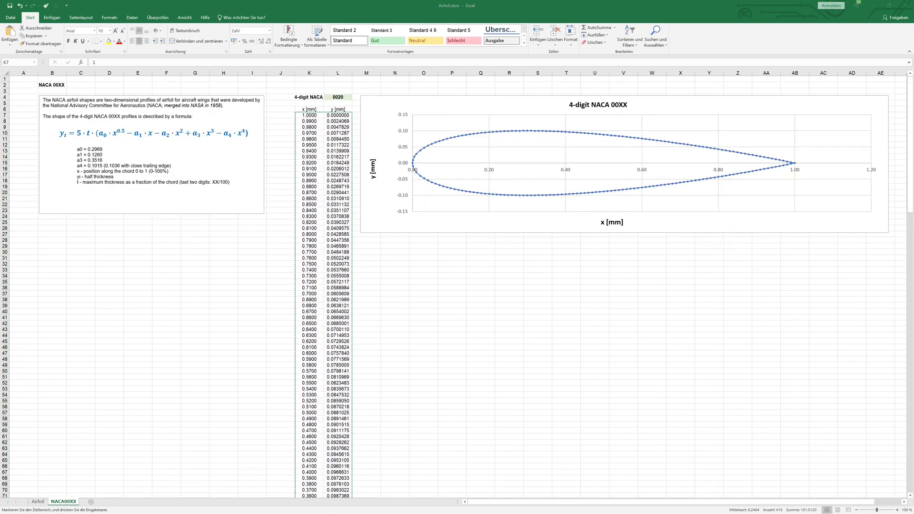
key("alt+Tab")
Create a new text document in the CAD folder named airfoil_naca0020.dat
right_click(327, 145)
mouse_move(367, 221)
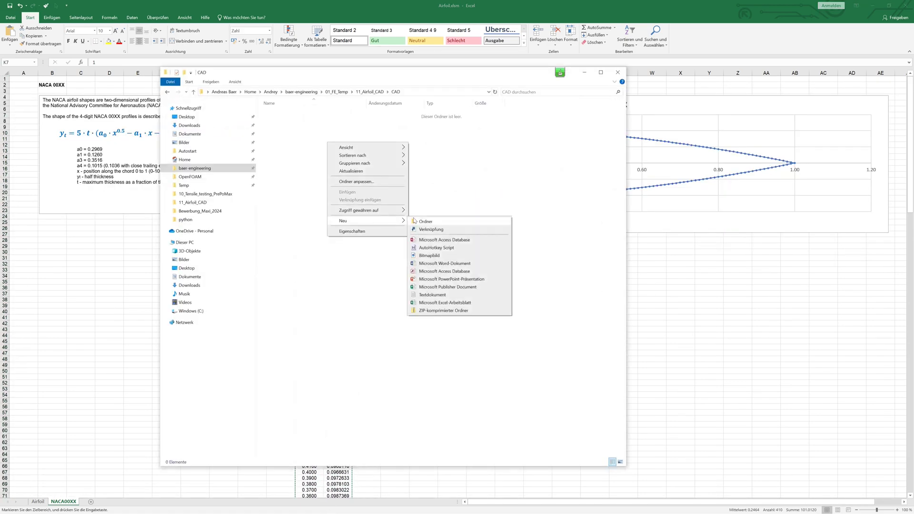
left_click(457, 300)
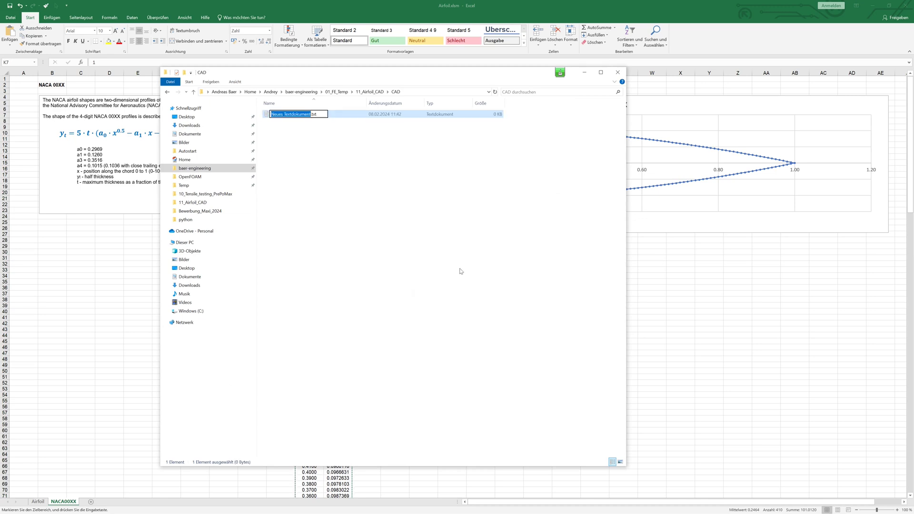
type("airfoil")
type("_naca0")
type("020")
left_click(300, 156)
left_click(303, 116)
double_click(303, 116)
type("dat")
key("Return")
key("Return")
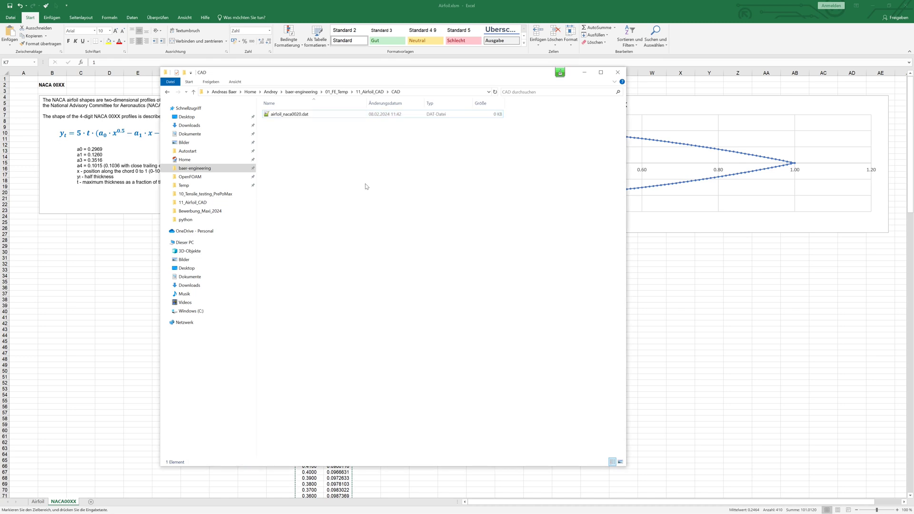
Paste the copied coordinates into airfoil_naca0020.dat, save it and close the editor
double_click(296, 116)
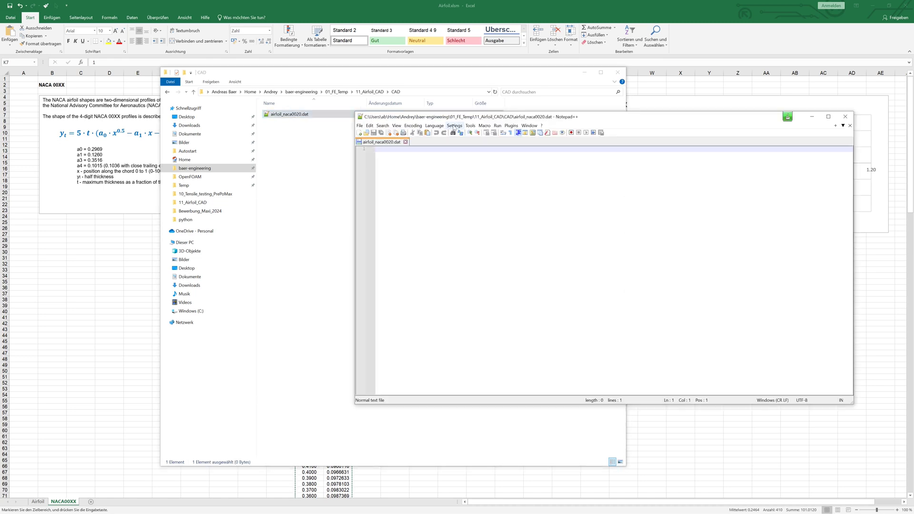
key("ctrl+v")
scroll(332, 214, "up", 15)
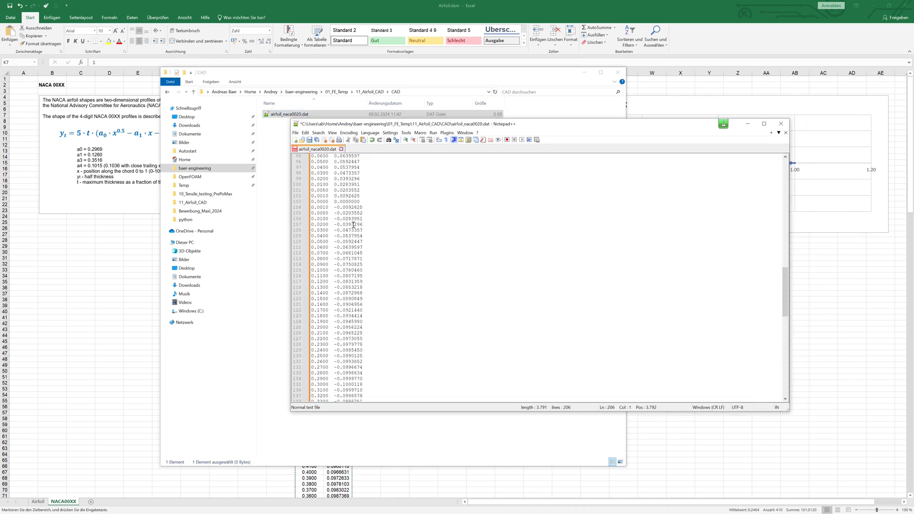
key("ctrl+s")
left_click(786, 132)
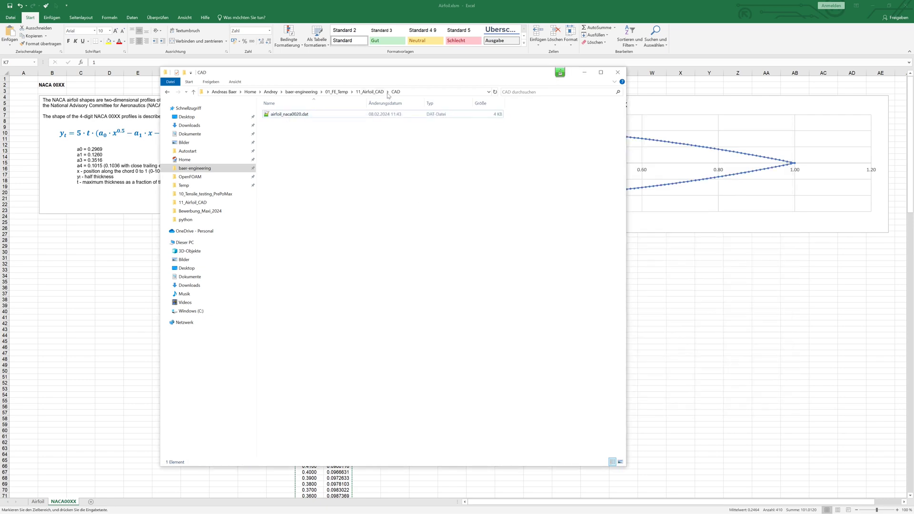
Put away the File Explorer window and create a new FreeCAD document from the Start page
left_click_drag(500, 72, 618, 96)
left_click(704, 95)
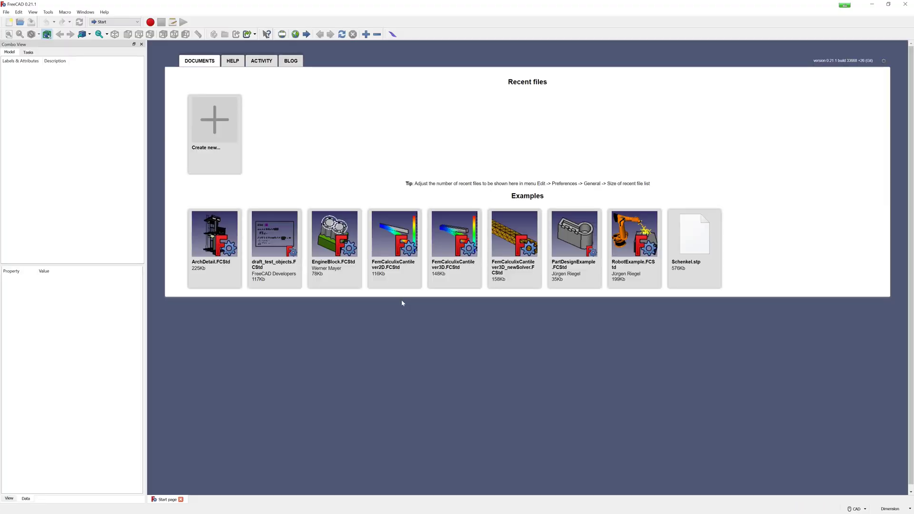
left_click(220, 121)
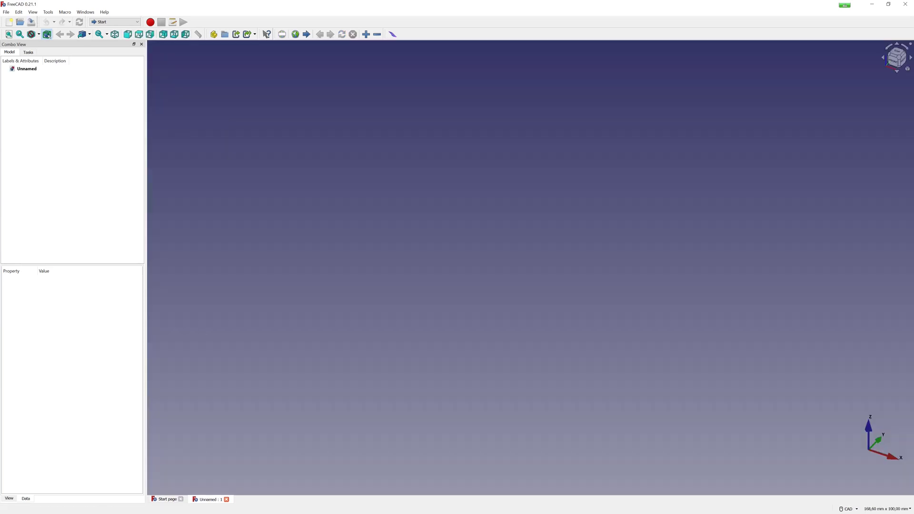
Import airfoil_naca0020.dat into the 3D view as Common airfoil data
key("alt+Tab")
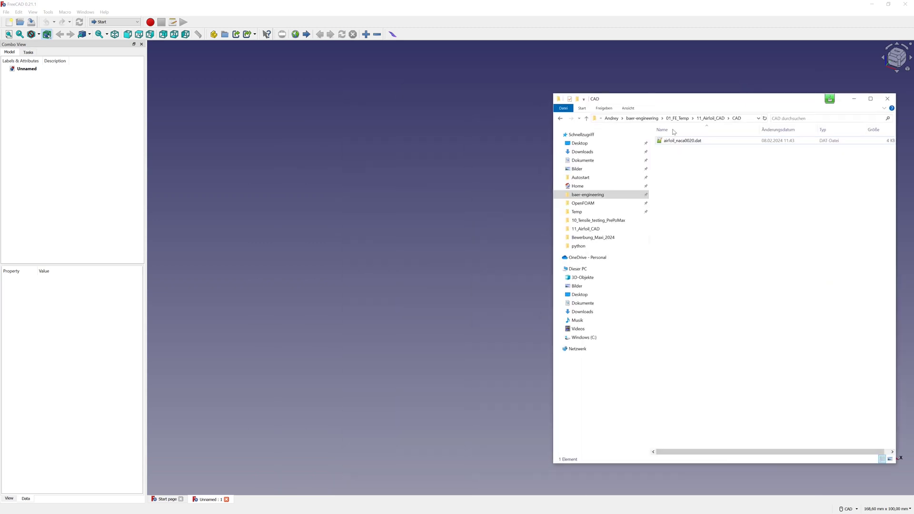
left_click_drag(678, 141, 422, 177)
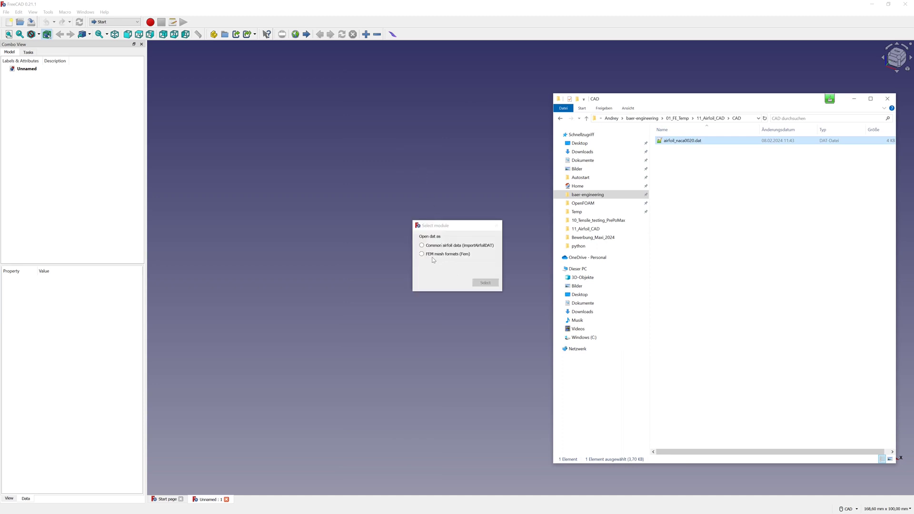
left_click(423, 245)
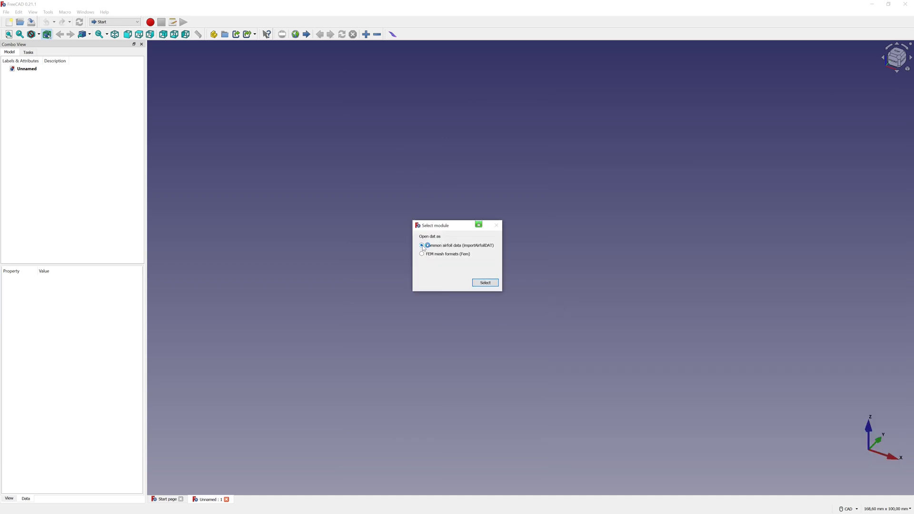
left_click(486, 283)
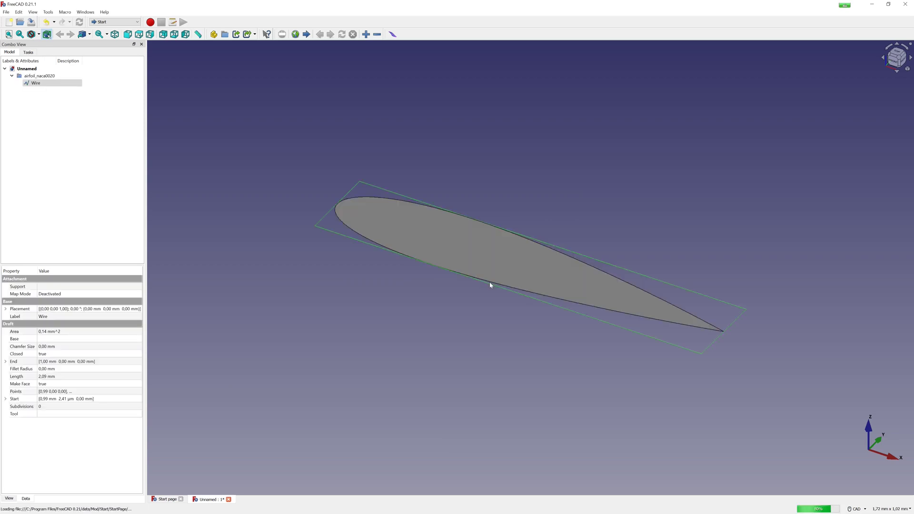
View the airfoil from above and select the imported Wire
middle_click_drag(484, 166, 464, 170)
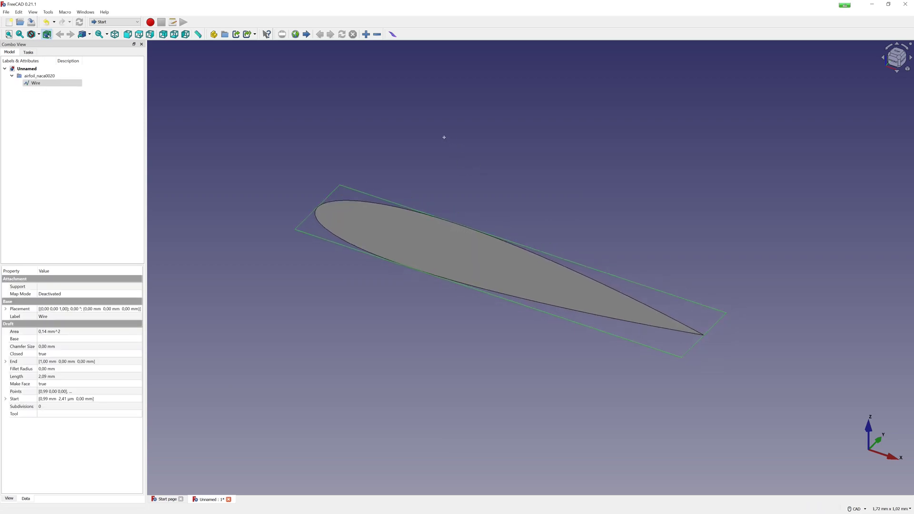
middle_click_drag(443, 137, 649, 111)
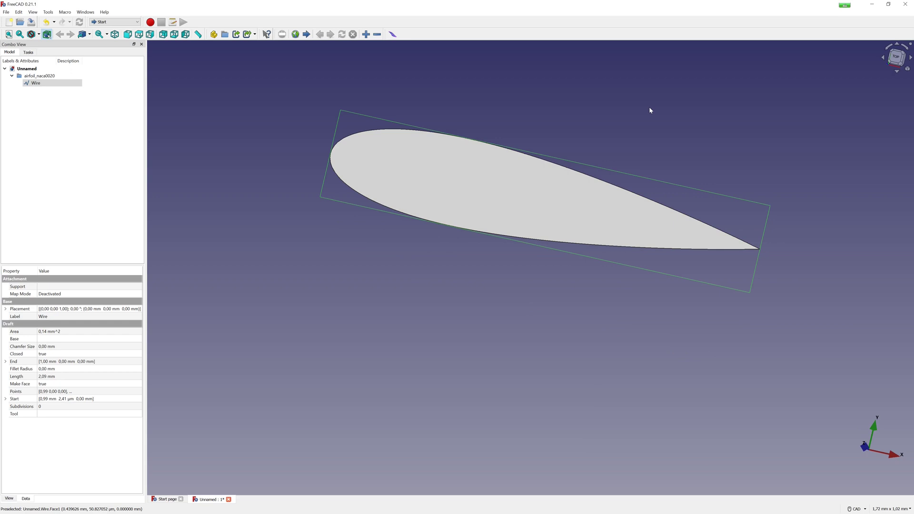
left_click(34, 84)
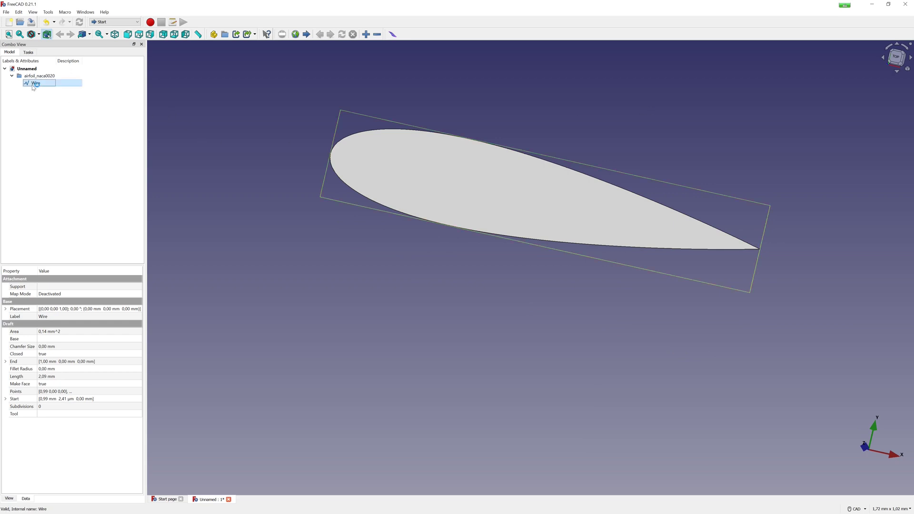
left_click(114, 21)
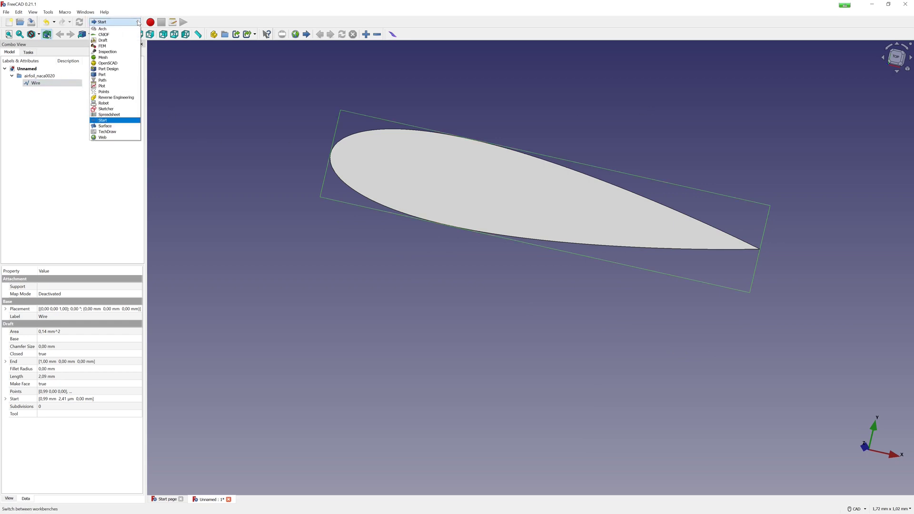
In the Draft workbench, convert the airfoil Wire to a sketch, hide the wire, and open the sketch
left_click(117, 41)
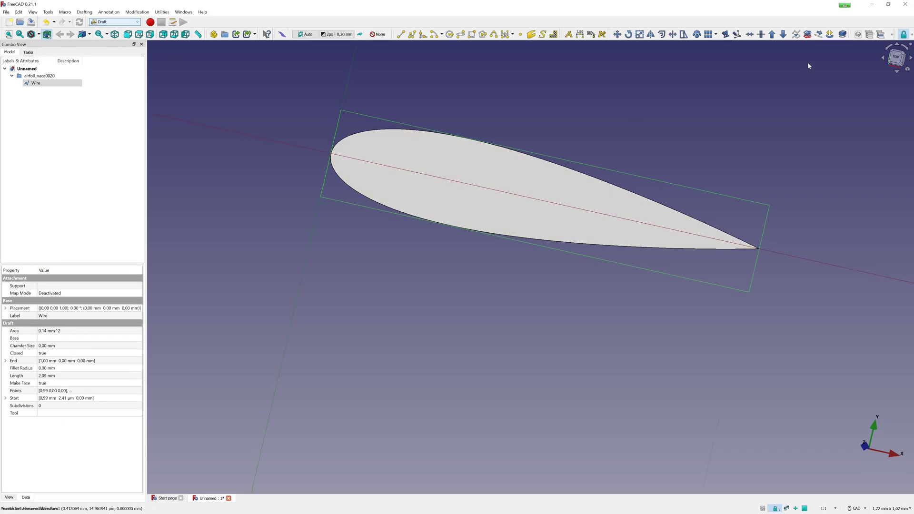
left_click(807, 38)
right_click(37, 84)
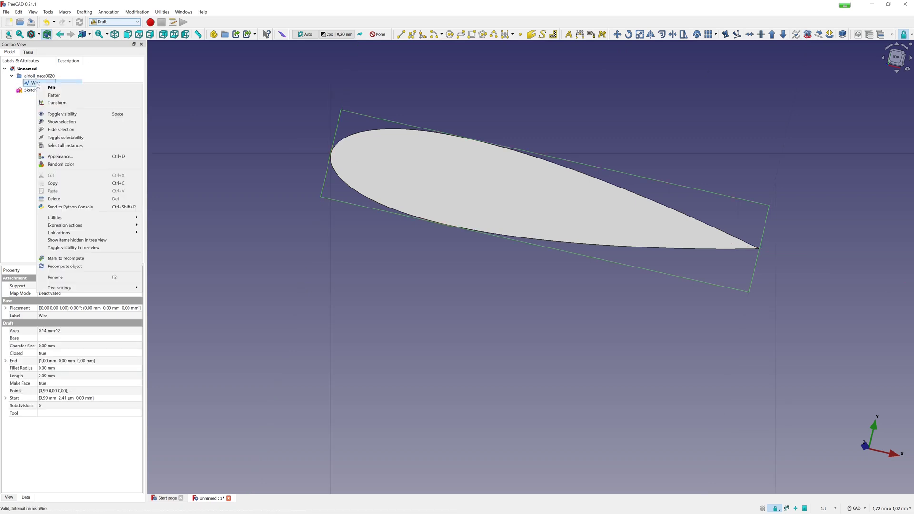
left_click(61, 129)
double_click(30, 90)
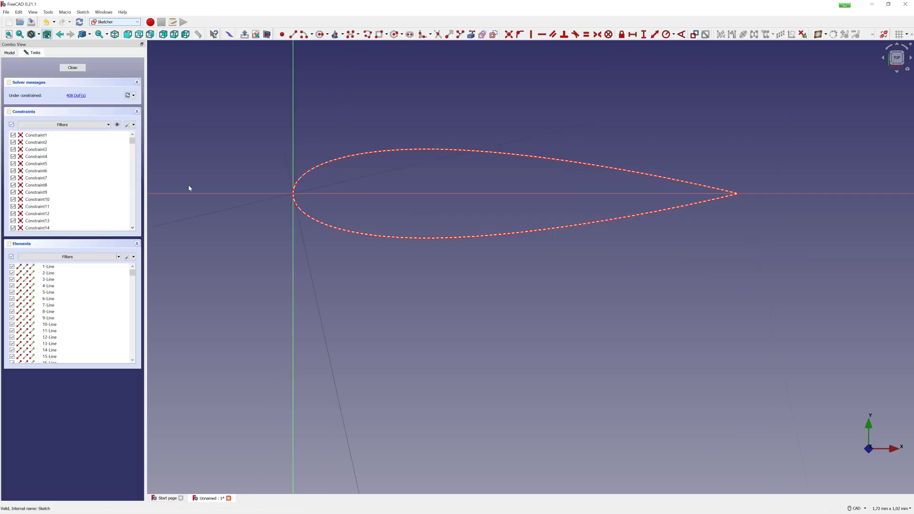
scroll(298, 293, "down", 3)
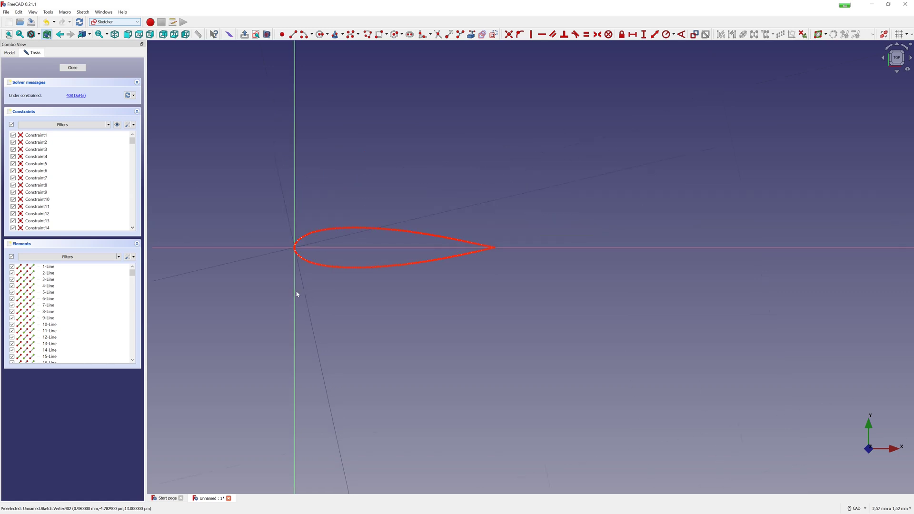
scroll(272, 259, "up", 1)
scroll(271, 259, "up", 2)
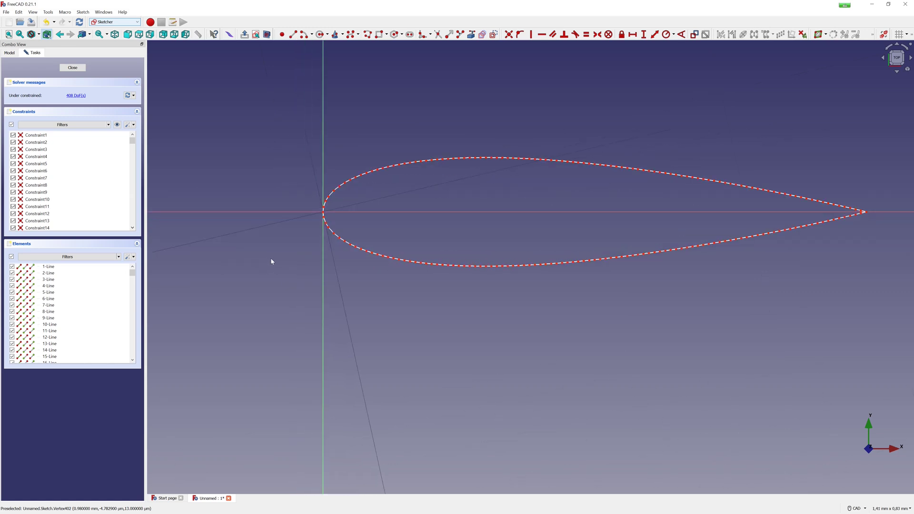
Close the sketch and display the airfoil Wire as a filled face
left_click(72, 69)
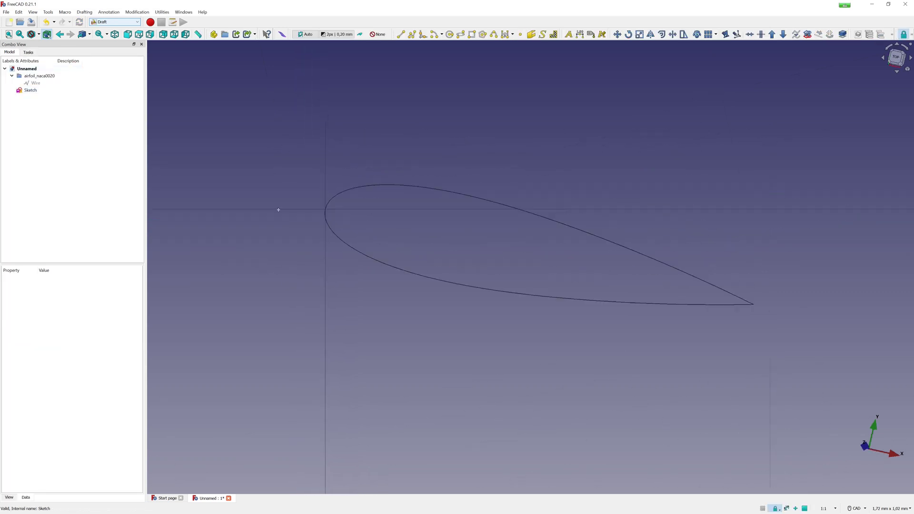
left_click(36, 83)
right_click(39, 82)
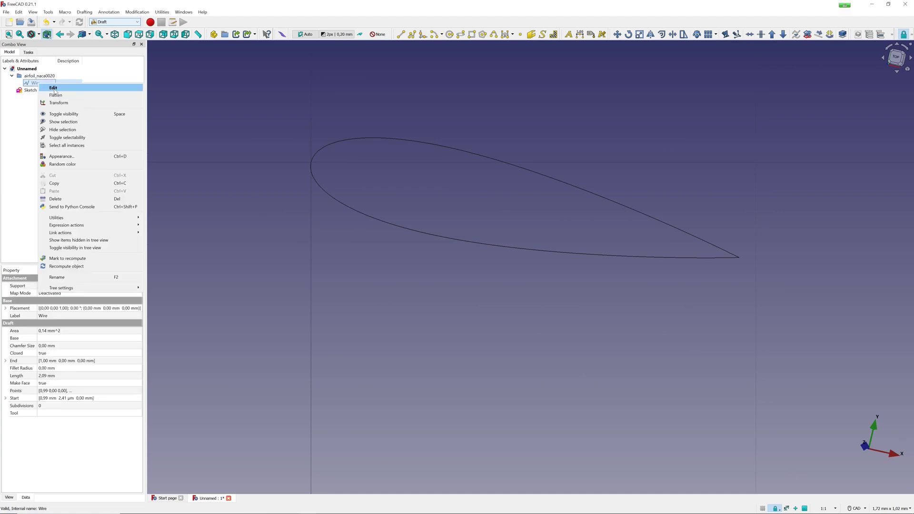
left_click(82, 126)
left_click(87, 183)
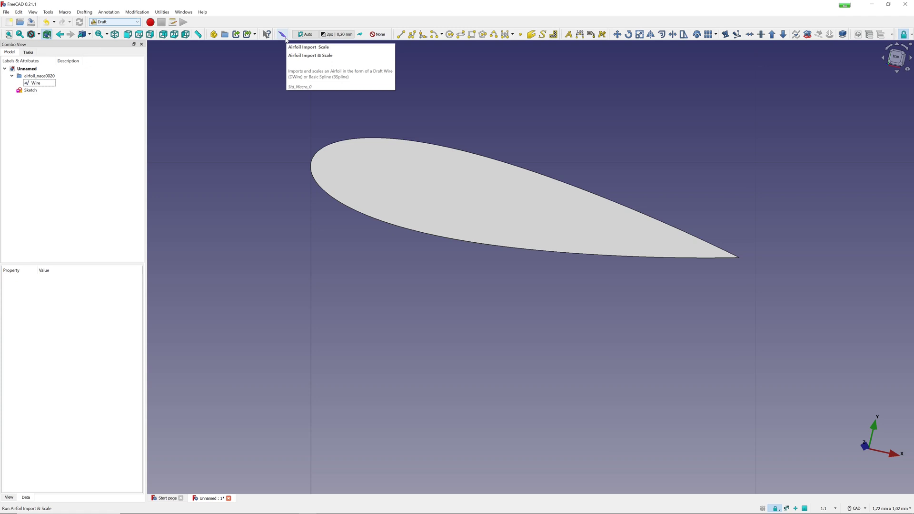
left_click(48, 12)
left_click(81, 128)
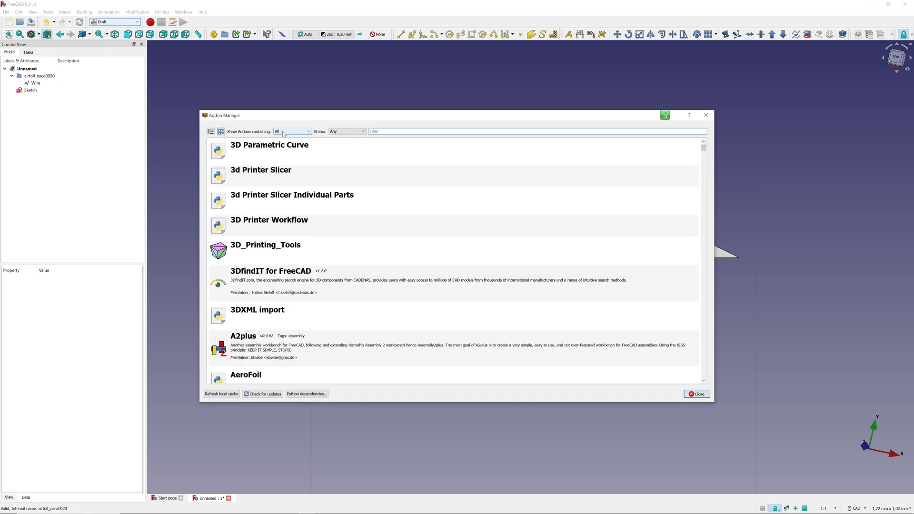
scroll(319, 276, "down", 1)
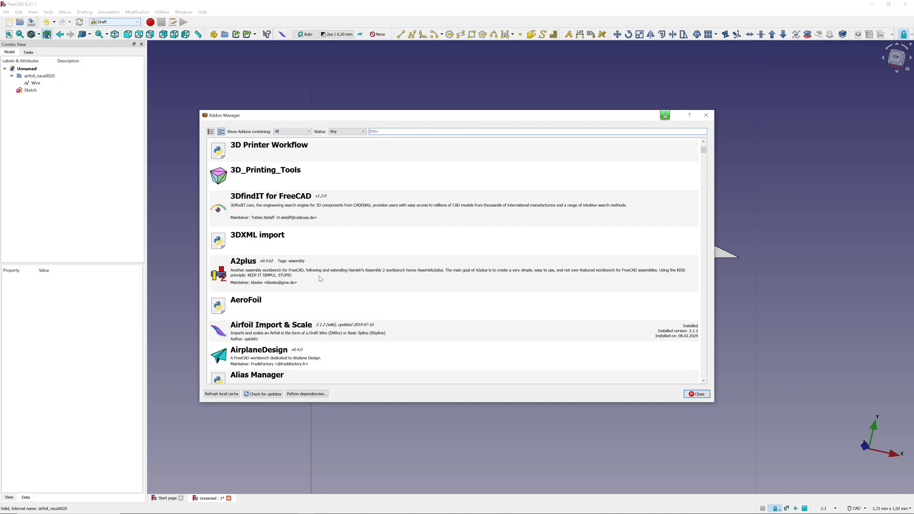
left_click(290, 332)
left_click_drag(408, 114, 437, 95)
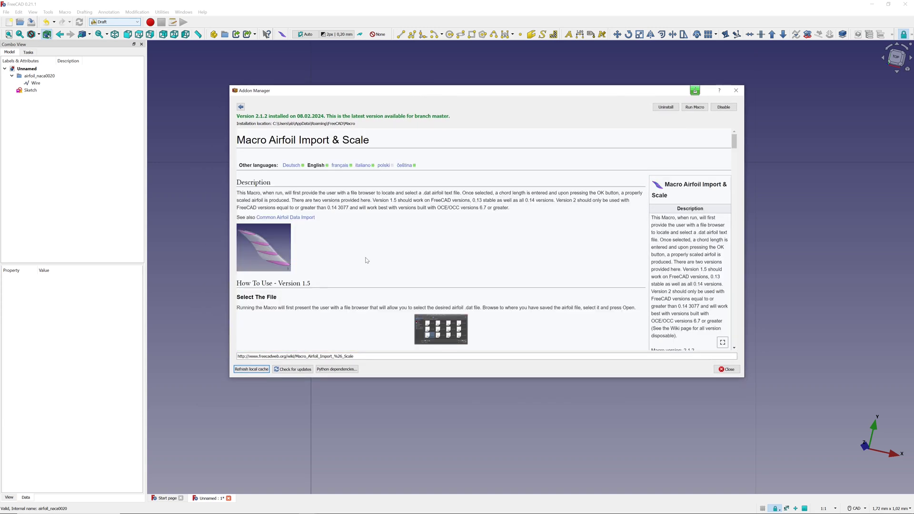
scroll(367, 260, "down", 1)
scroll(367, 260, "down", 1)
scroll(443, 272, "down", 1)
scroll(444, 272, "down", 3)
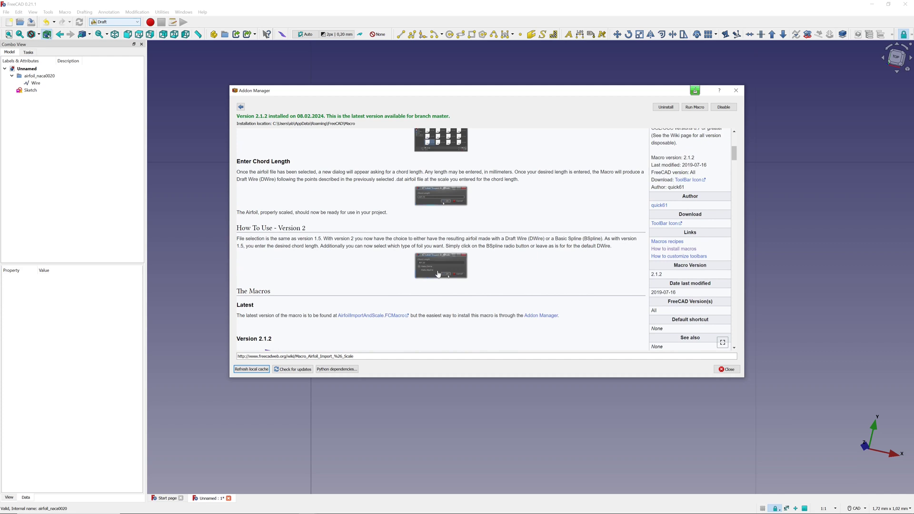
scroll(315, 279, "down", 1)
scroll(315, 279, "down", 1)
scroll(315, 278, "down", 1)
scroll(315, 279, "down", 2)
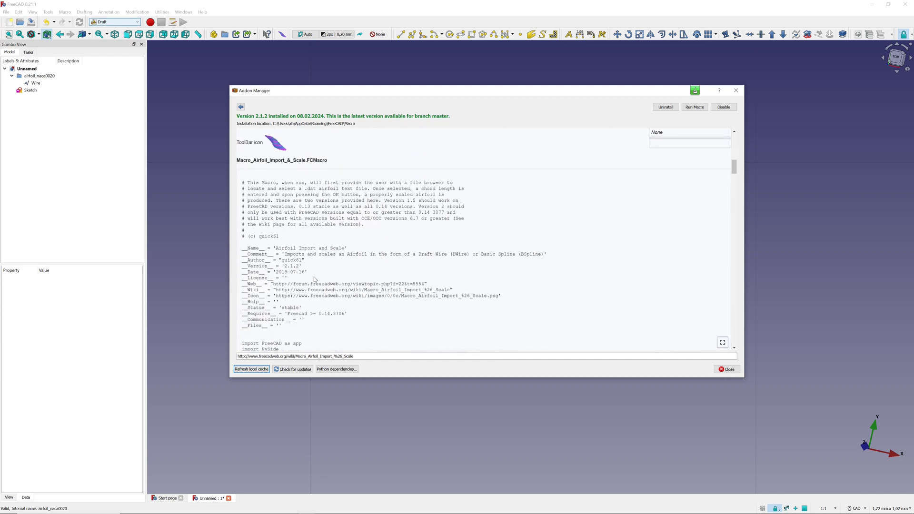
scroll(315, 279, "down", 2)
scroll(441, 277, "down", 2)
scroll(441, 278, "down", 2)
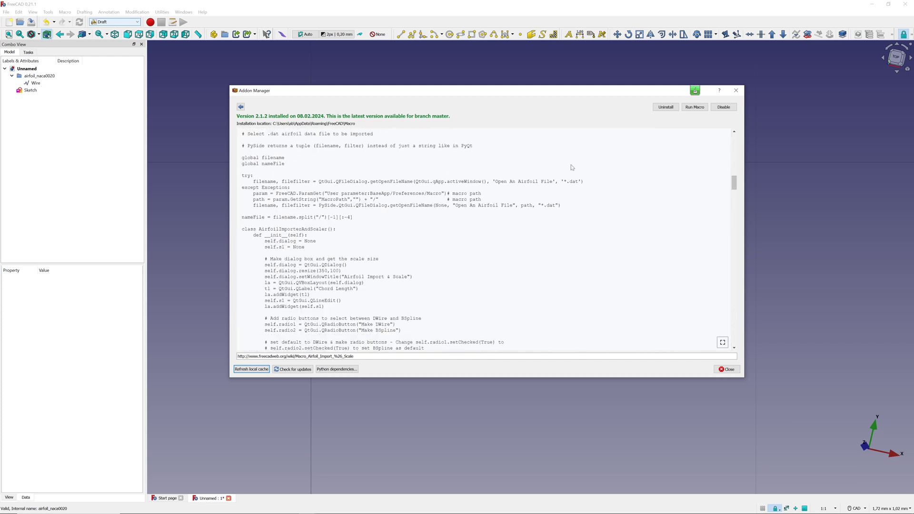
left_click(736, 90)
scroll(436, 135, "down", 1)
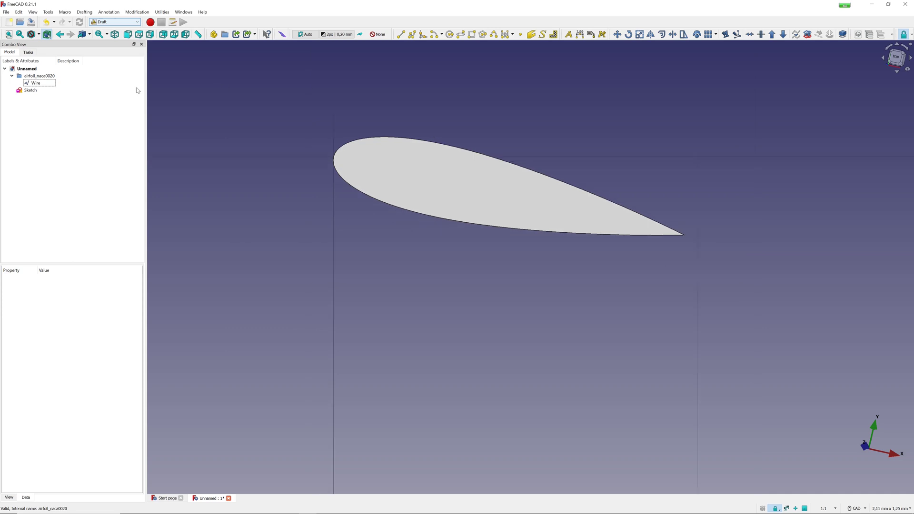
Import airfoil_naca0020.dat with the Airfoil Import & Scale macro at the default chord, then hide Wire001
left_click(283, 34)
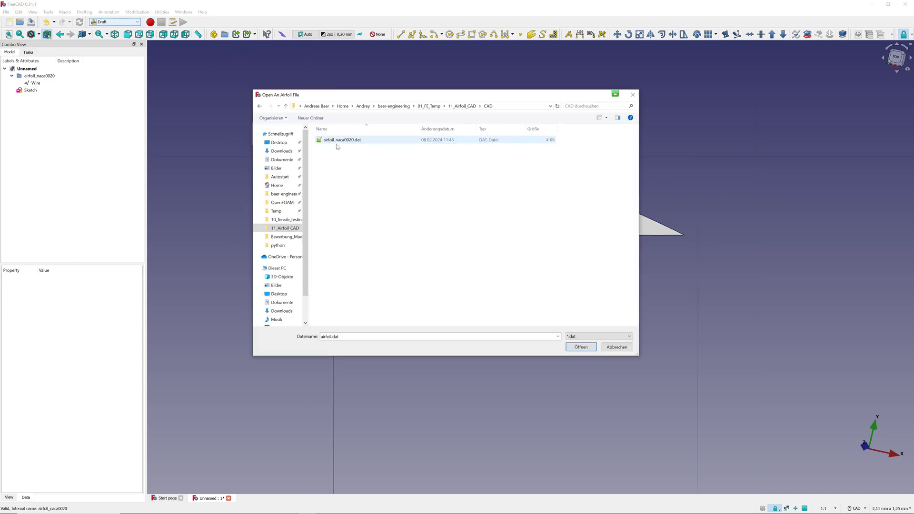
left_click(336, 143)
left_click(580, 347)
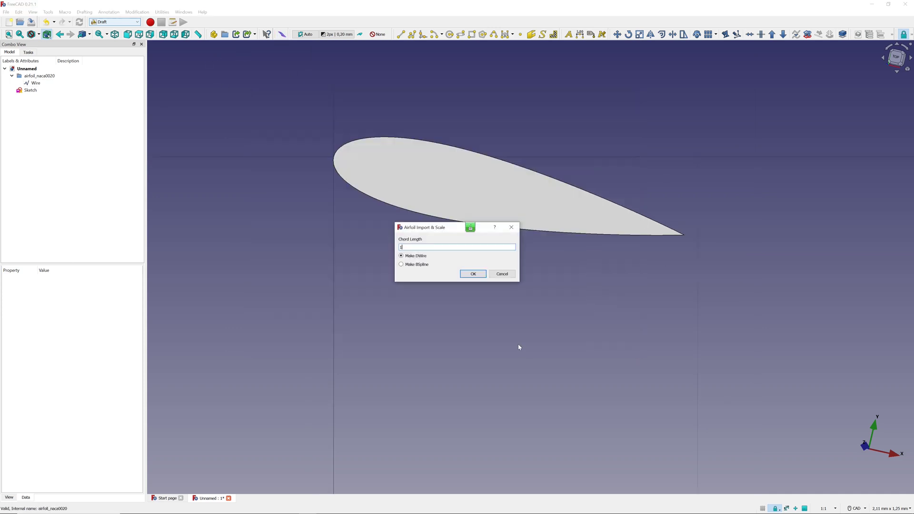
key("Return")
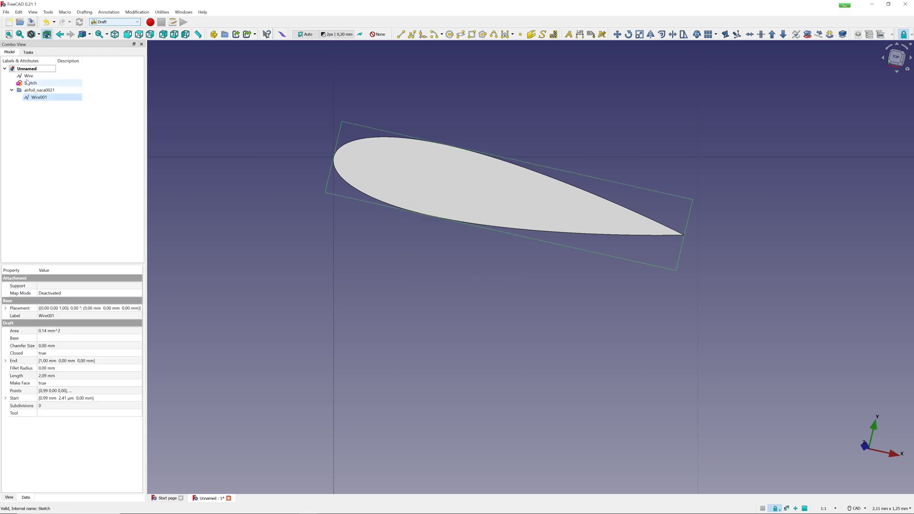
right_click(38, 100)
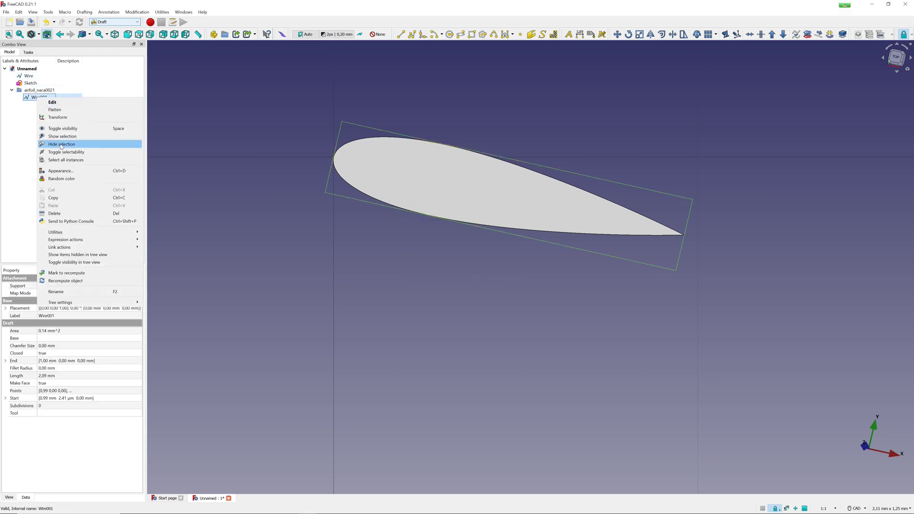
left_click(29, 141)
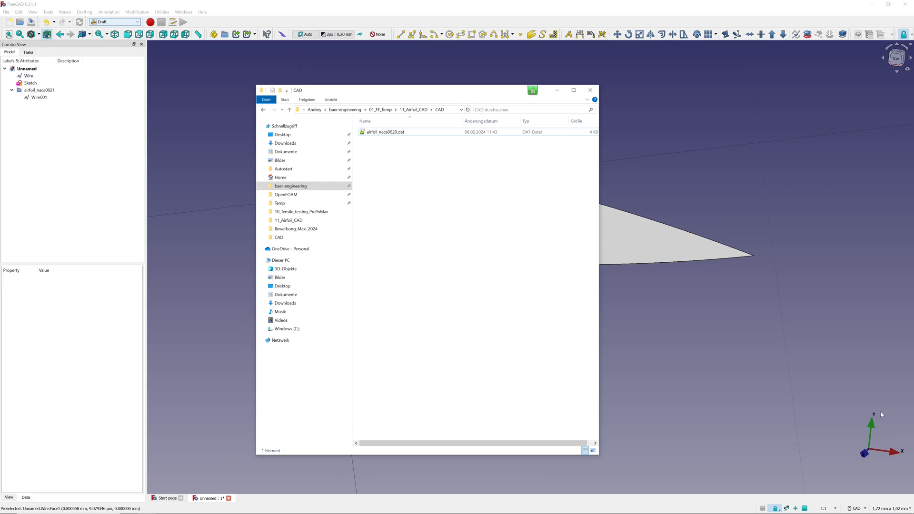
Duplicate airfoil_naca0020.dat in the CAD folder
right_click(401, 134)
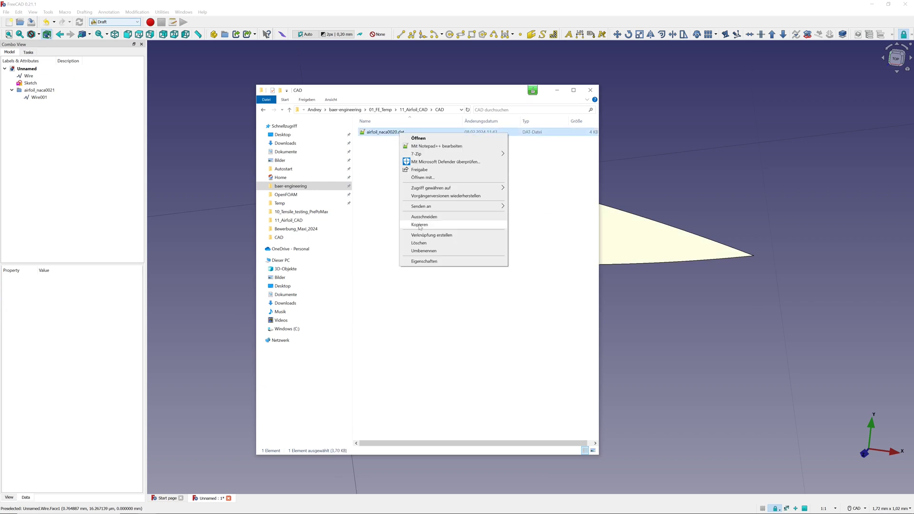
right_click(400, 182)
left_click(424, 229)
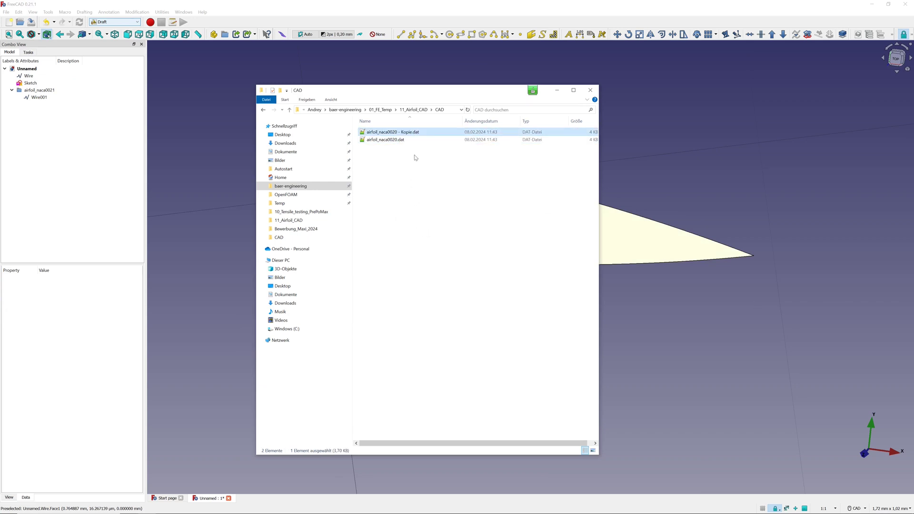
Rename the copy to airfoil_naca0020.asc, accepting the extension change
left_click(413, 134)
left_click_drag(423, 133, 414, 134)
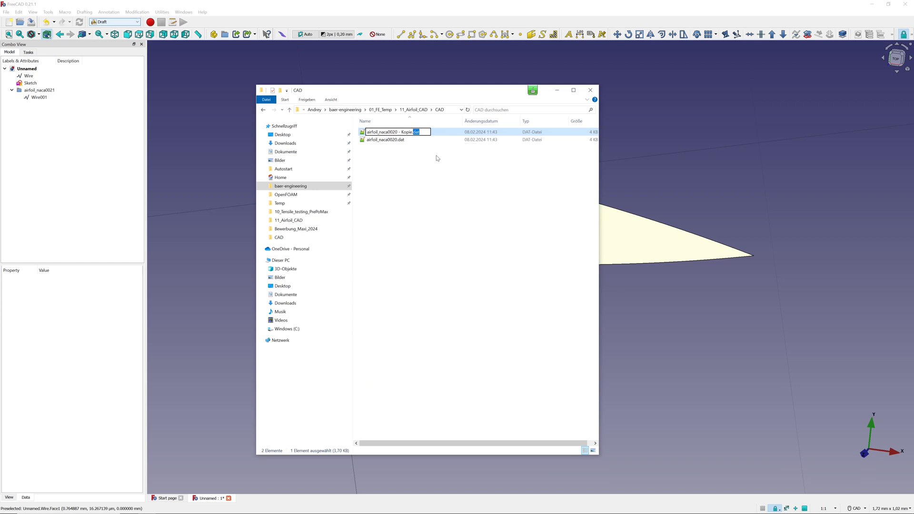
type("asc")
key("BackSpace")
key("BackSpace")
key("BackSpace")
key("BackSpace")
key("BackSpace")
key("BackSpace")
key("Return")
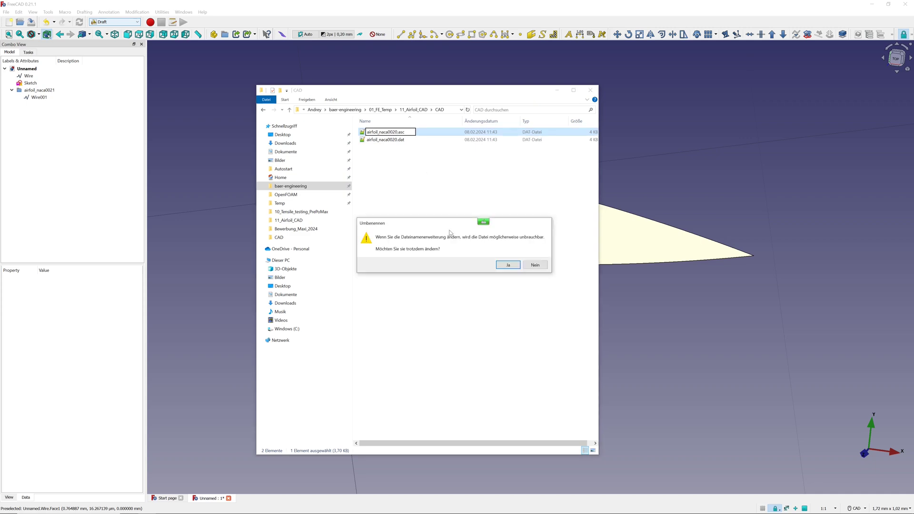
left_click(507, 265)
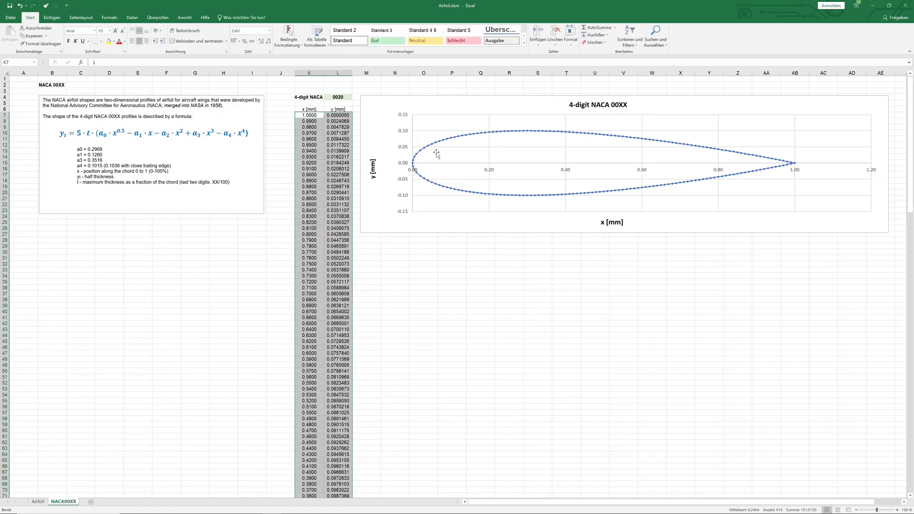
Fill column J from J7 down to J211 with zeros
left_click(290, 115)
type("0")
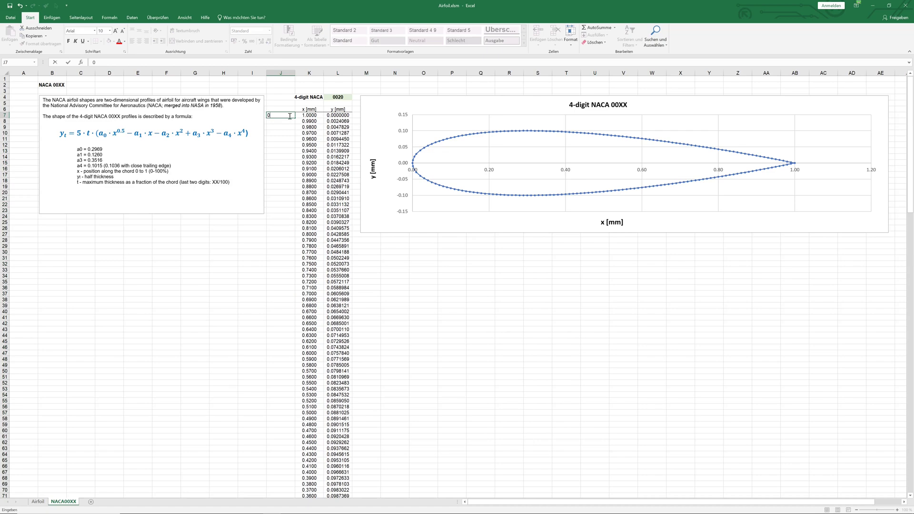
key("Return")
type("0")
key("Return")
type("0")
key("Return")
left_click_drag(291, 115, 292, 485)
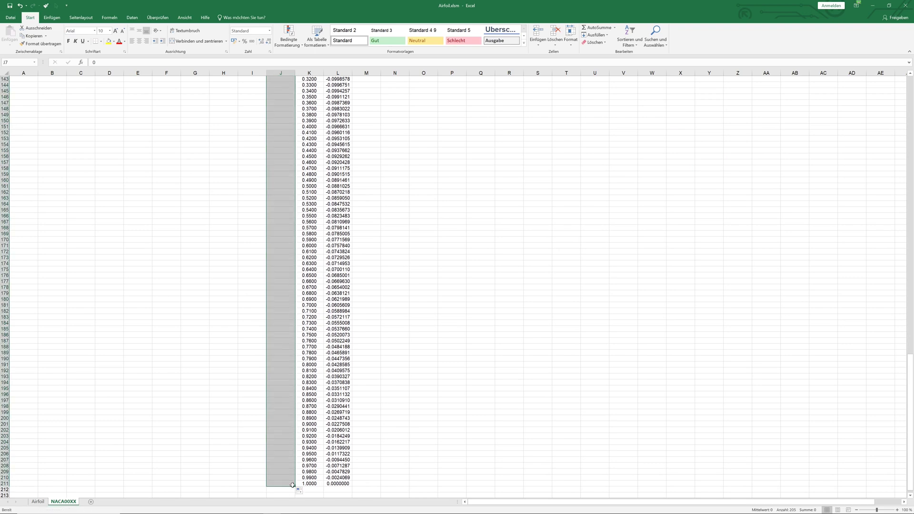
scroll(326, 350, "up", 13)
scroll(328, 338, "up", 10)
scroll(329, 339, "up", 10)
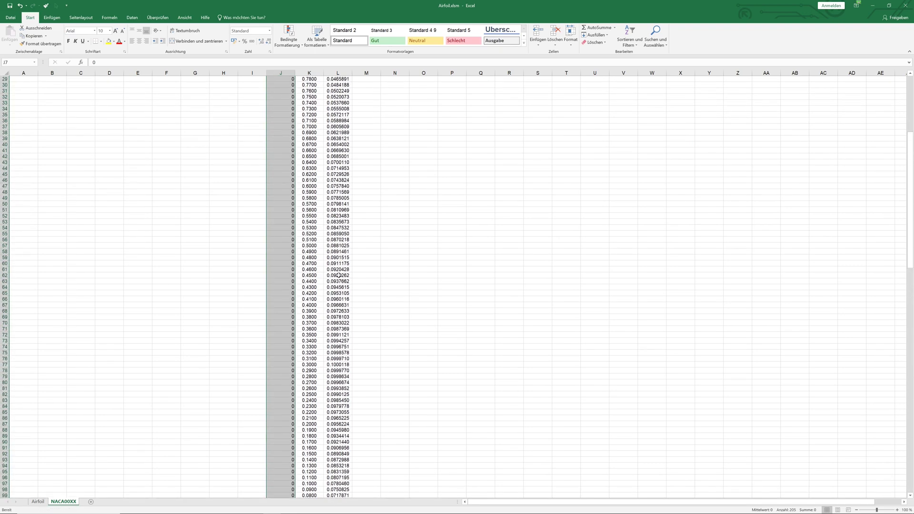
scroll(328, 338, "up", 14)
Copy the J7:L211 coordinate block
left_click(338, 198)
mouse_move(293, 116)
left_mouse_down()
mouse_move(331, 512)
mouse_move(335, 484)
left_mouse_up()
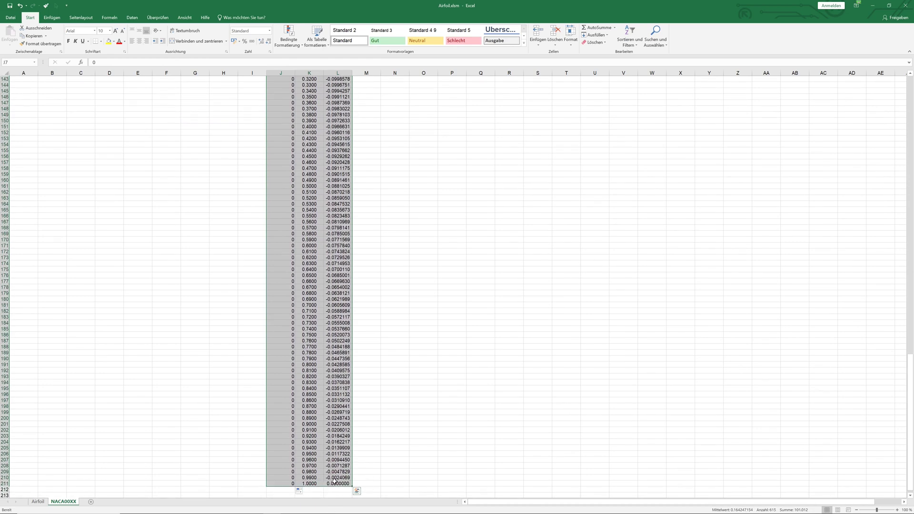
key("ctrl+c")
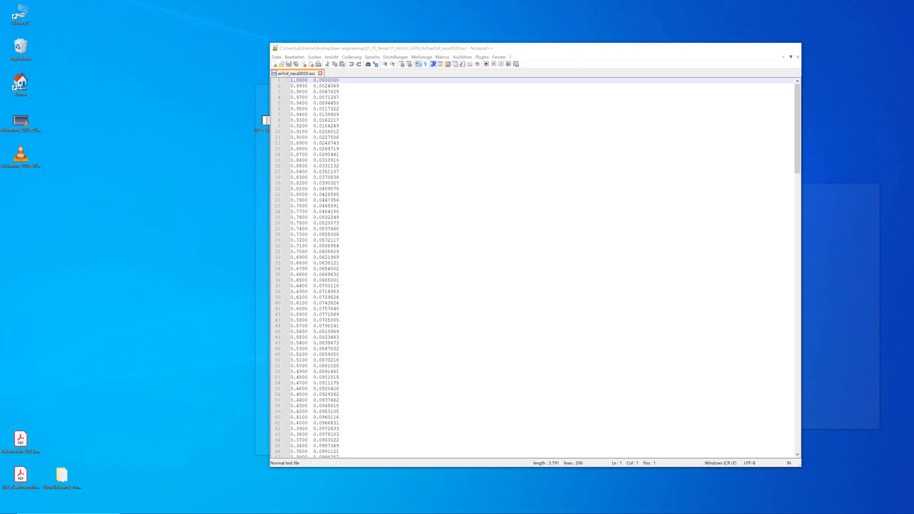
Paste the three-column coordinates into airfoil_naca0020.asc, then minimize Notepad++ and File Explorer
key("alt+Tab")
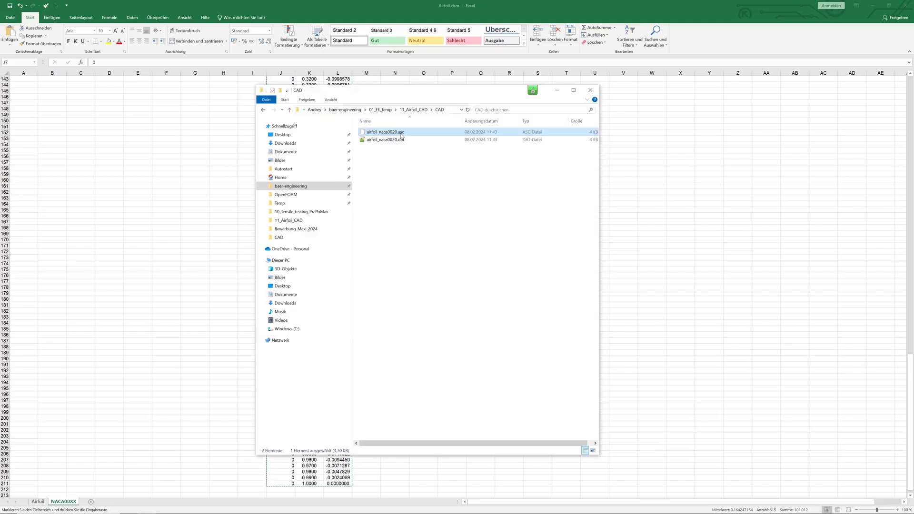
double_click(401, 133)
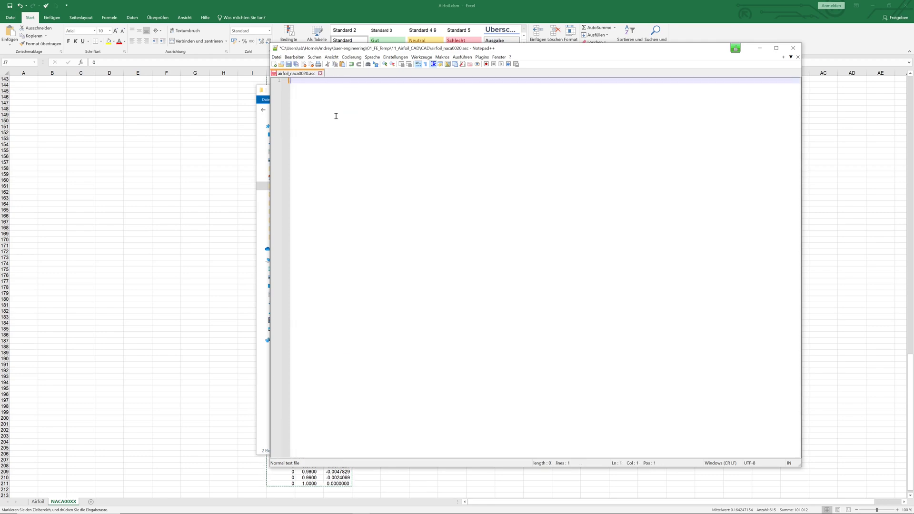
key("ctrl+v")
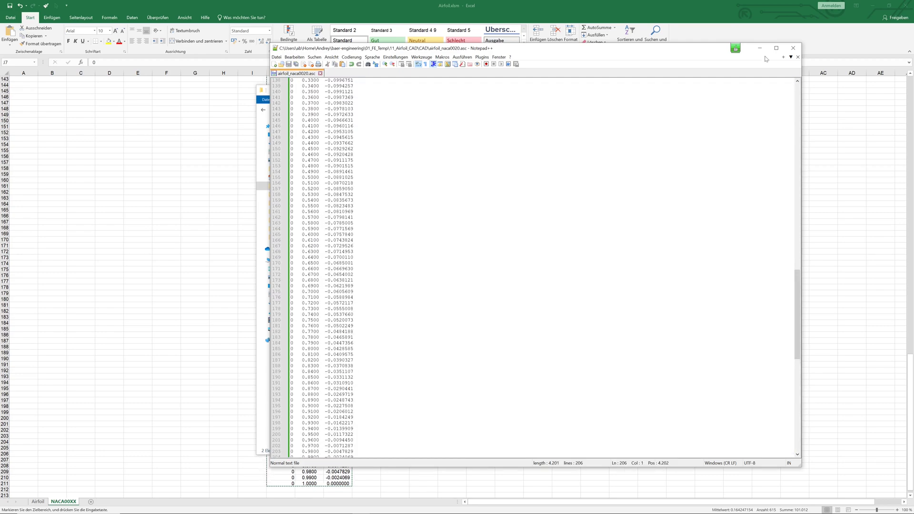
left_click(759, 48)
left_click(558, 91)
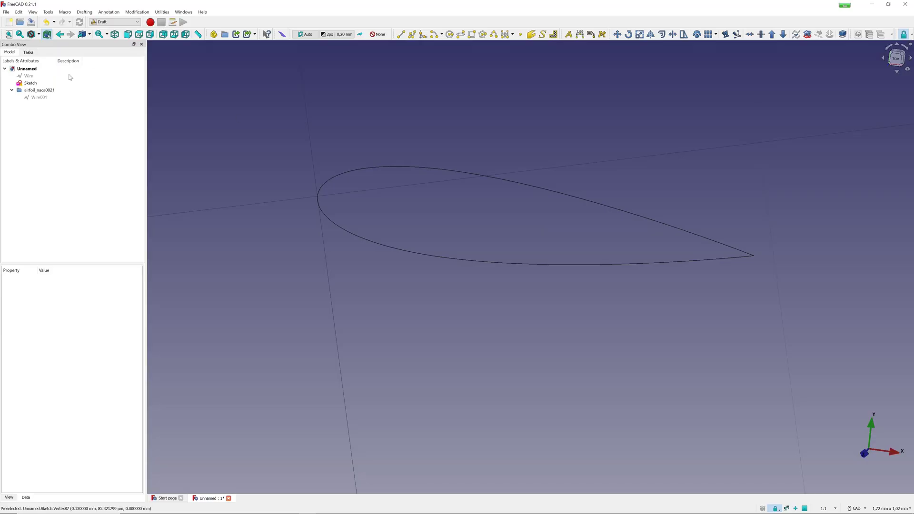
Hide the Sketch from its context menu
left_click(31, 83)
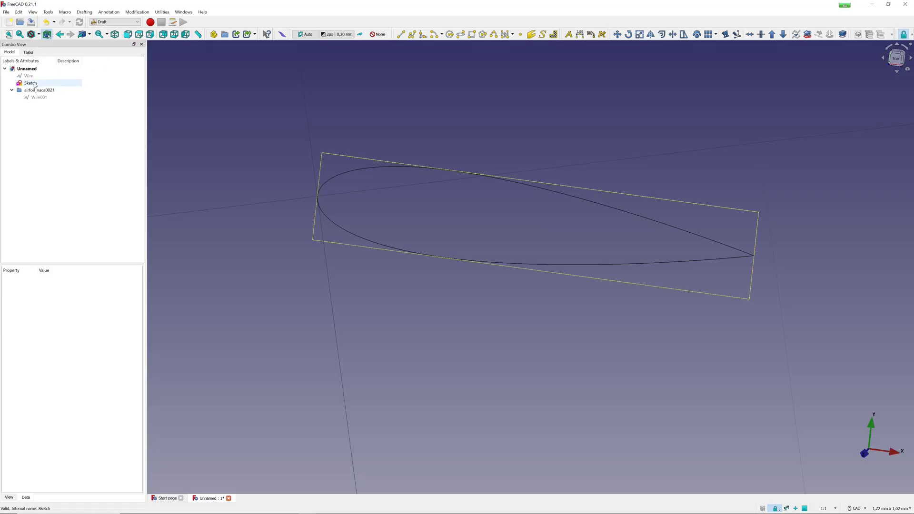
right_click(35, 83)
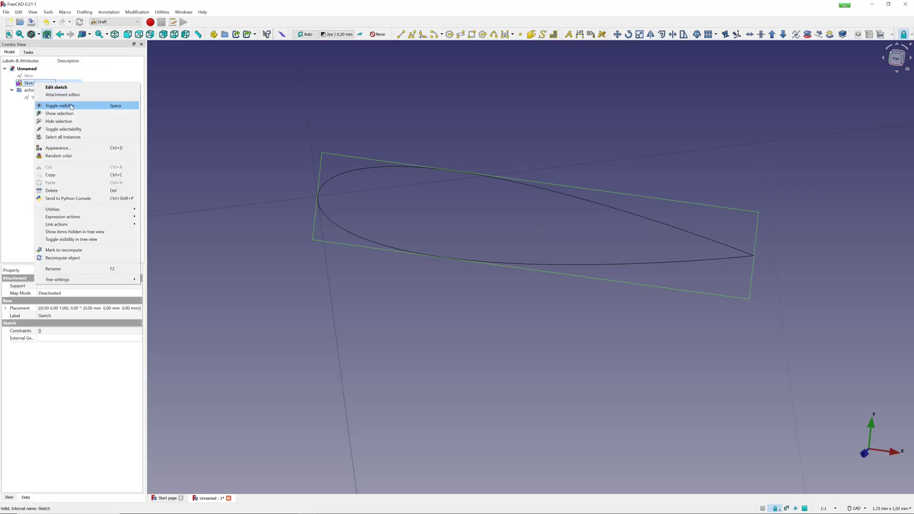
left_click(72, 121)
Import the airfoil_naca0020.asc point cloud using the Points workbench
left_click(138, 22)
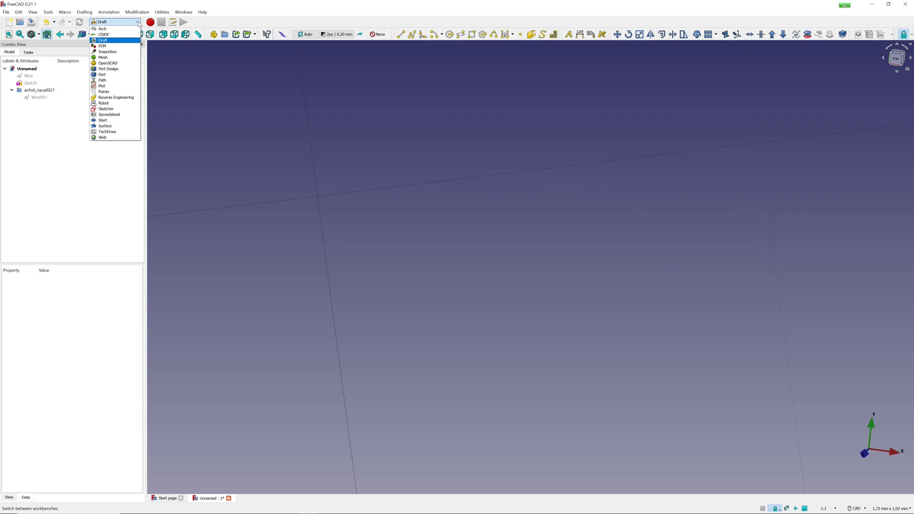
left_click(107, 92)
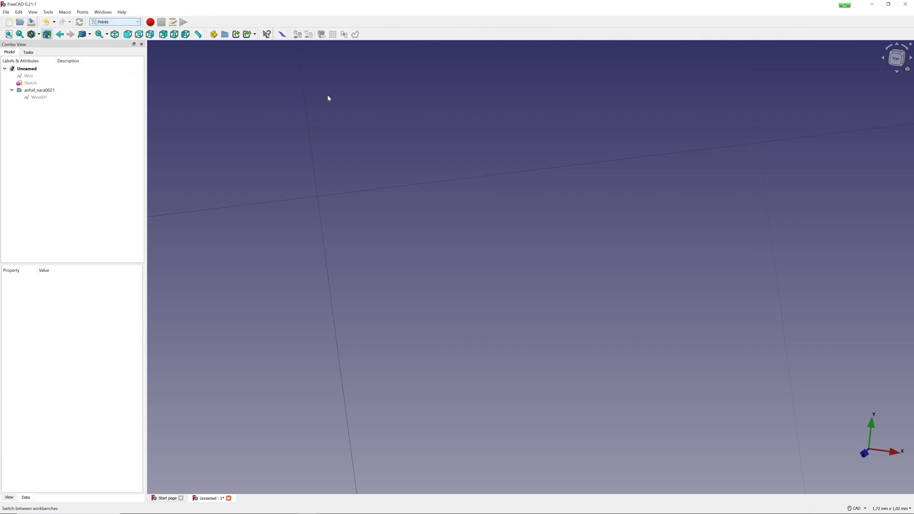
left_click(298, 34)
left_click(346, 141)
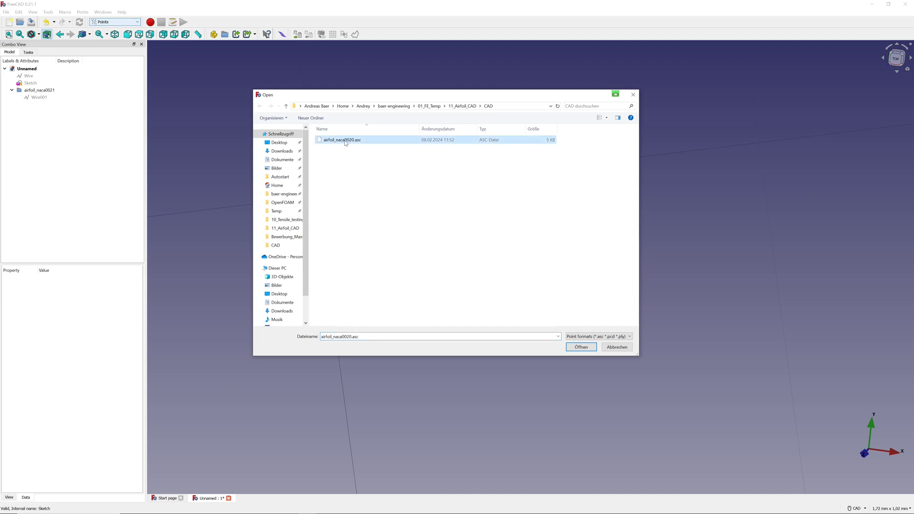
left_click(583, 347)
mouse_move(457, 306)
middle_mouse_down()
mouse_move(640, 272)
mouse_move(266, 283)
mouse_move(541, 222)
mouse_move(529, 159)
mouse_move(516, 258)
mouse_move(528, 308)
middle_mouse_up()
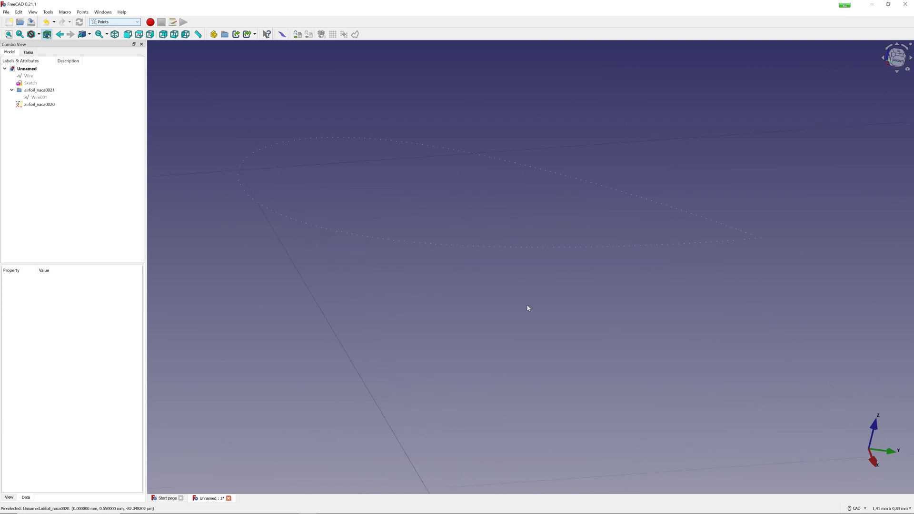
Select the imported point cloud, then the Sketch, and dismiss its action menu
left_click(44, 105)
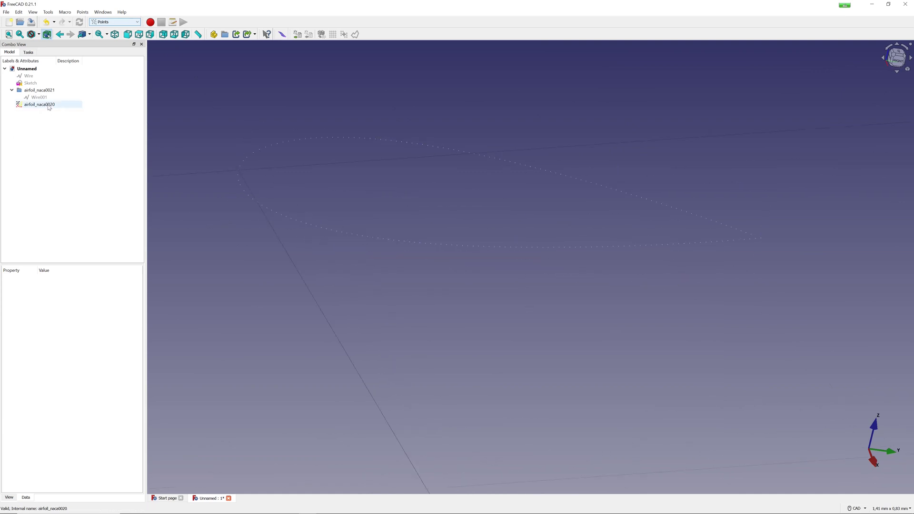
left_click(29, 83)
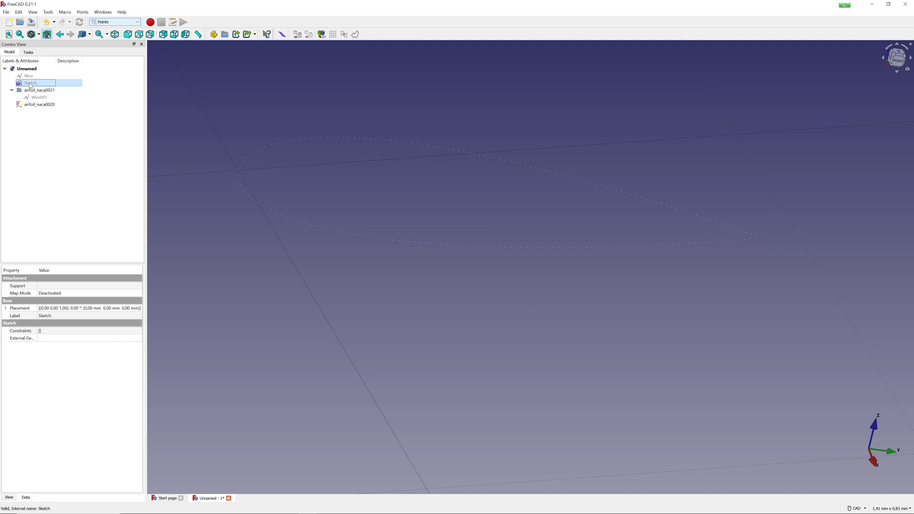
right_click(28, 83)
left_click(33, 105)
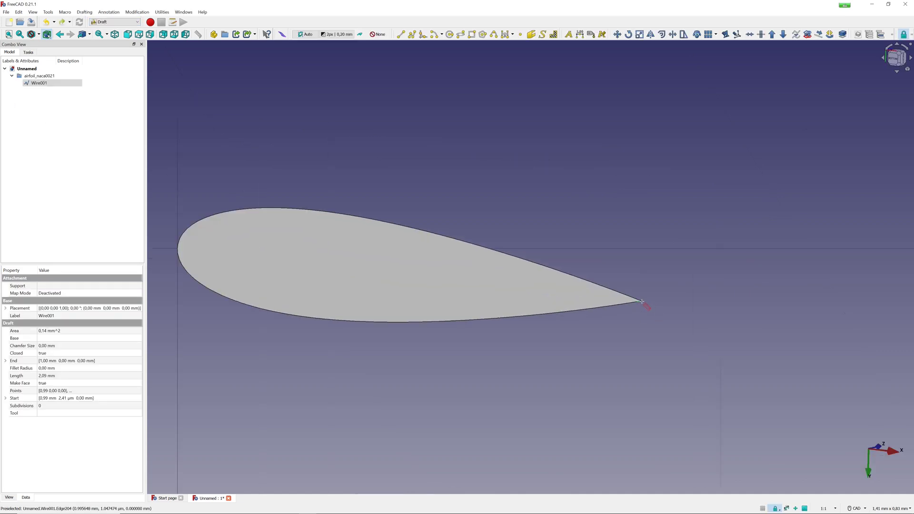
Add and undo a trial chord dimension, then start scaling airfoil Wire001
left_click(178, 250)
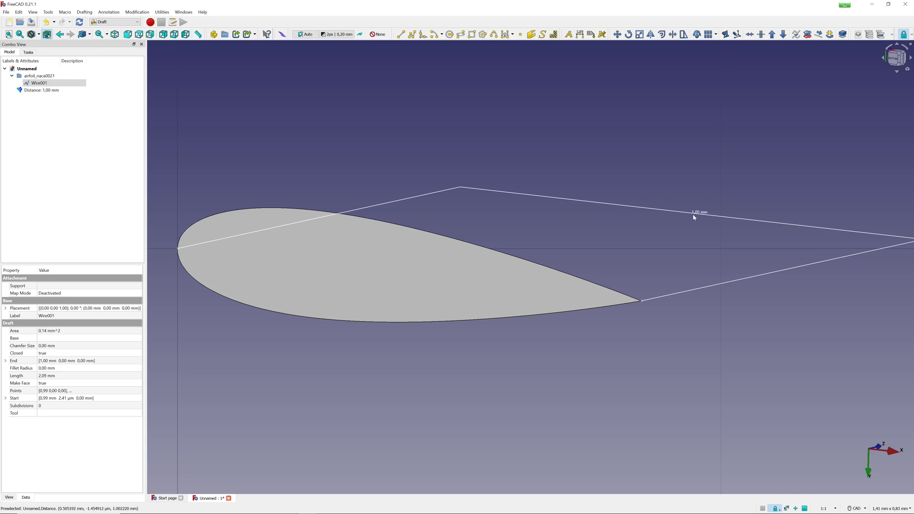
scroll(694, 216, "down", 2)
scroll(690, 218, "down", 2)
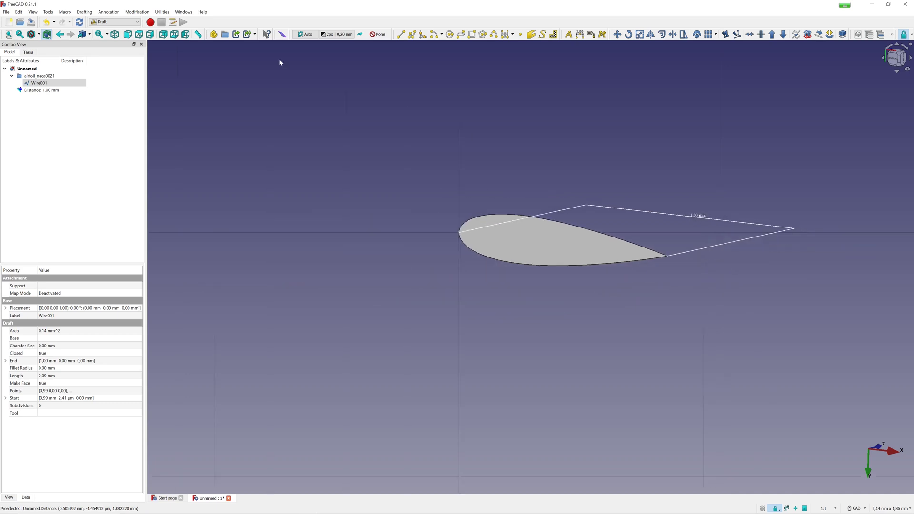
left_click(46, 22)
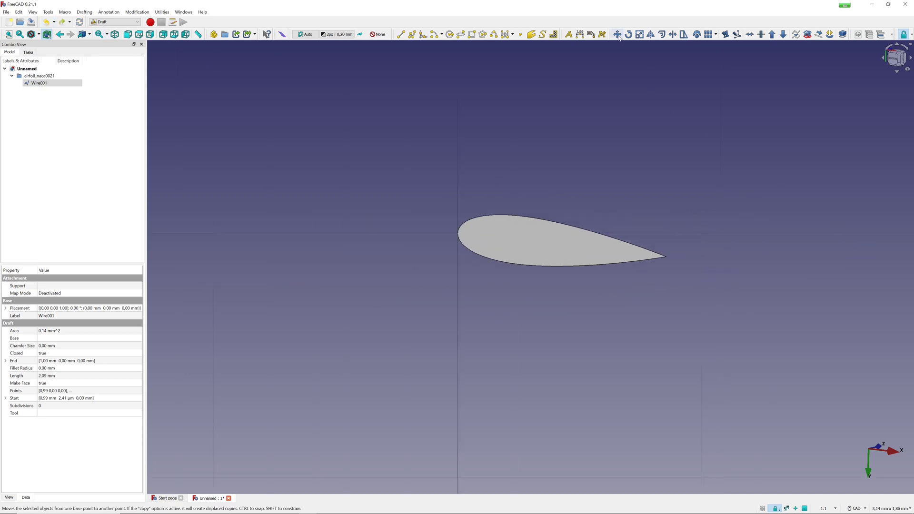
left_click(639, 36)
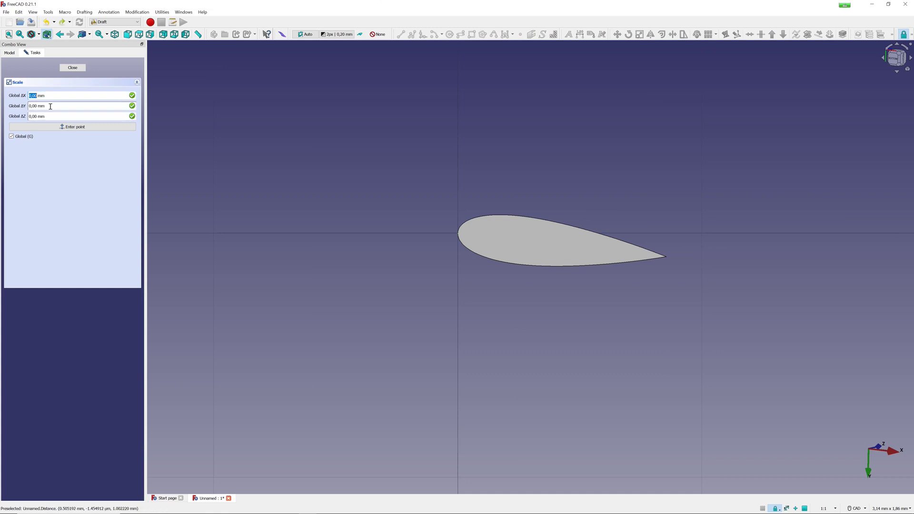
Make a 10× scaled copy Wire002, hide Wire001, and convert Wire002 to a sketch
left_click(82, 127)
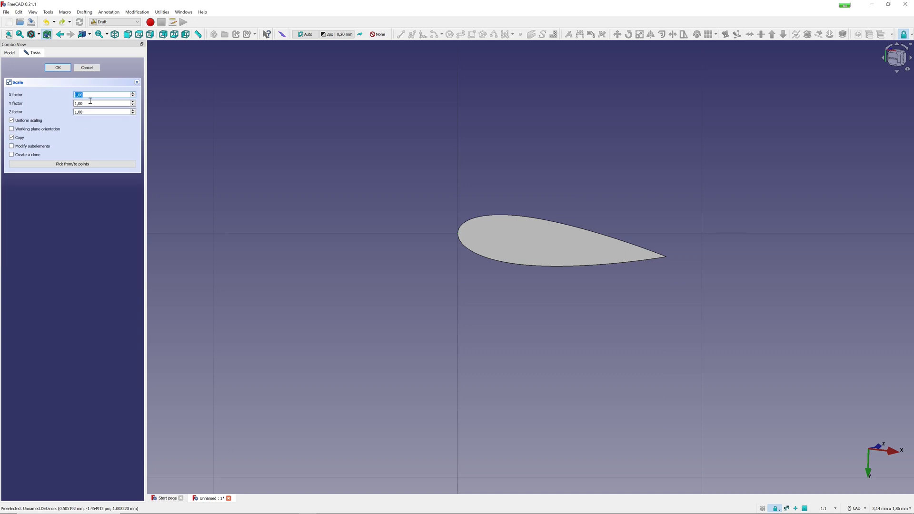
scroll(90, 101, "up", 1)
scroll(90, 101, "up", 2)
scroll(90, 101, "up", 1)
scroll(90, 101, "up", 1)
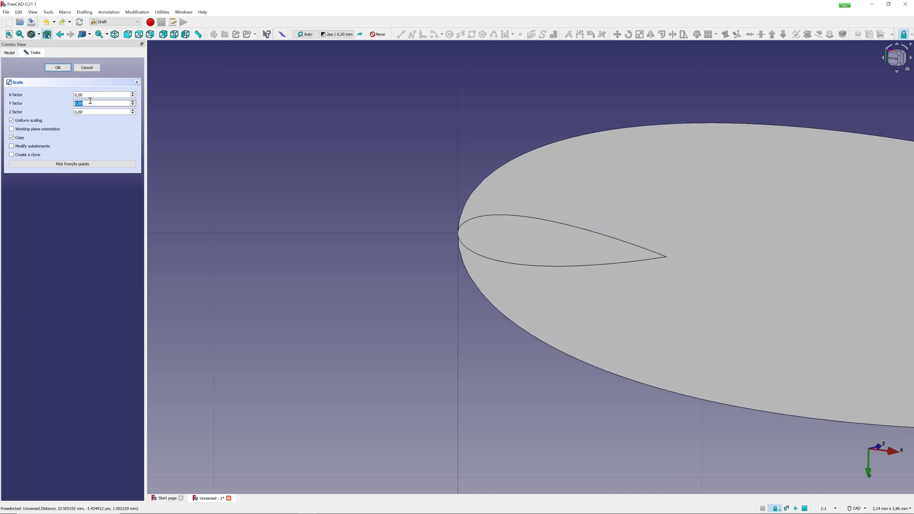
scroll(90, 101, "up", 2)
scroll(90, 101, "up", 2)
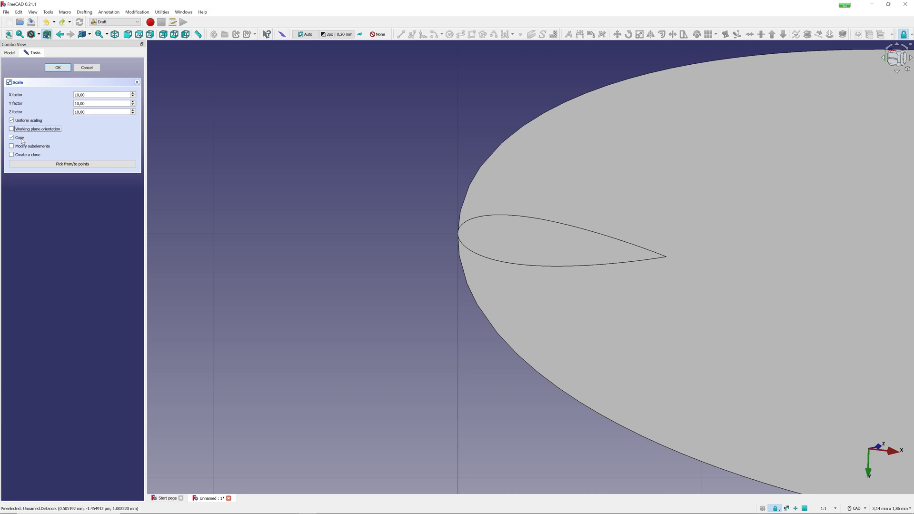
scroll(267, 260, "down", 2)
scroll(268, 259, "down", 1)
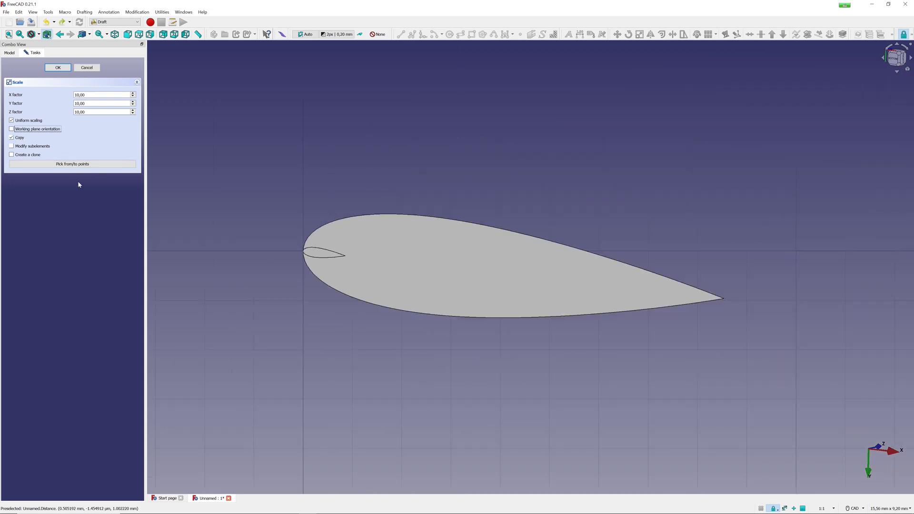
left_click(58, 67)
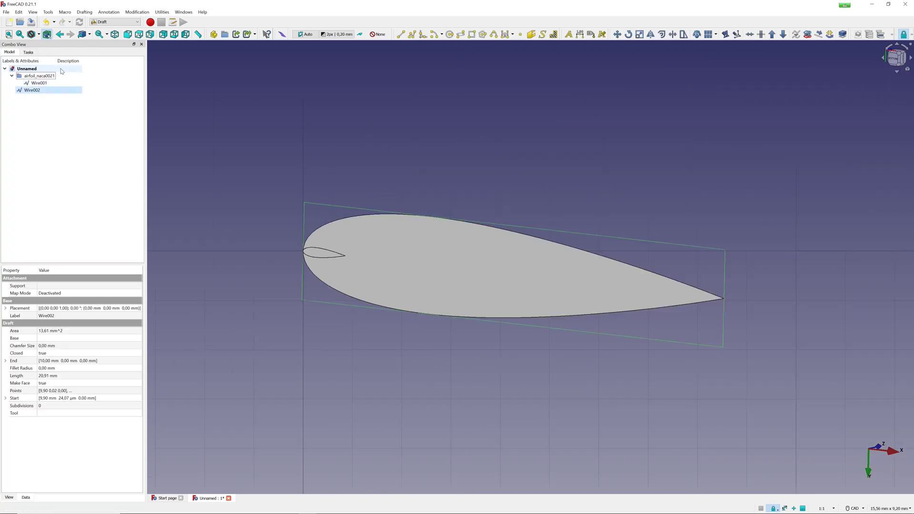
right_click(37, 83)
left_click(76, 131)
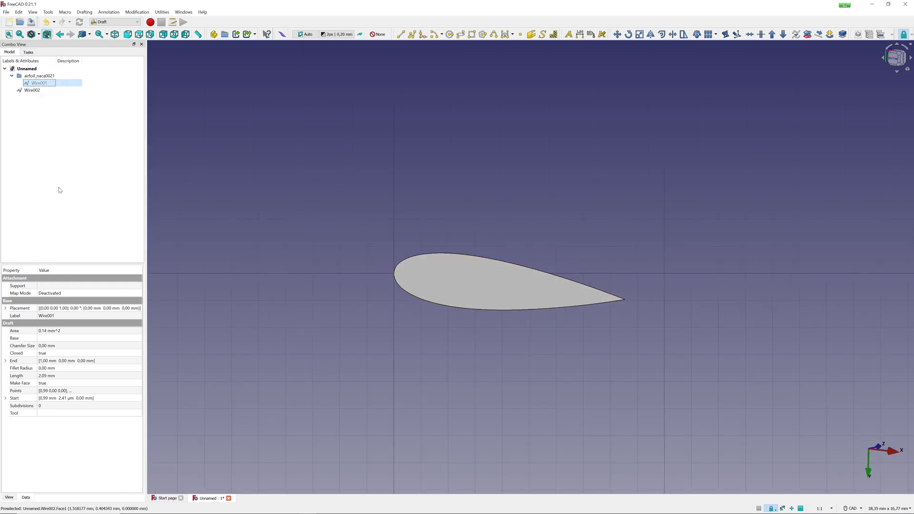
left_click(32, 90)
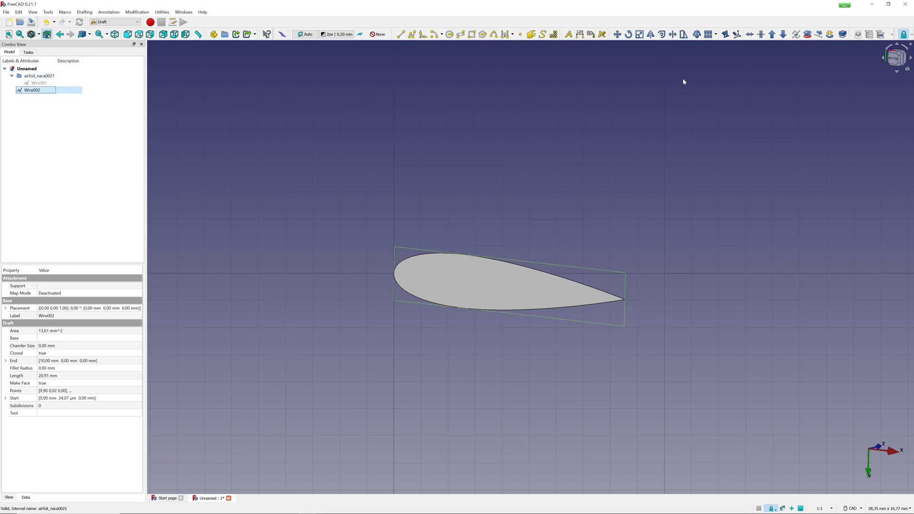
left_click(807, 36)
Hide Wire002 and open the new Sketch for editing
right_click(42, 93)
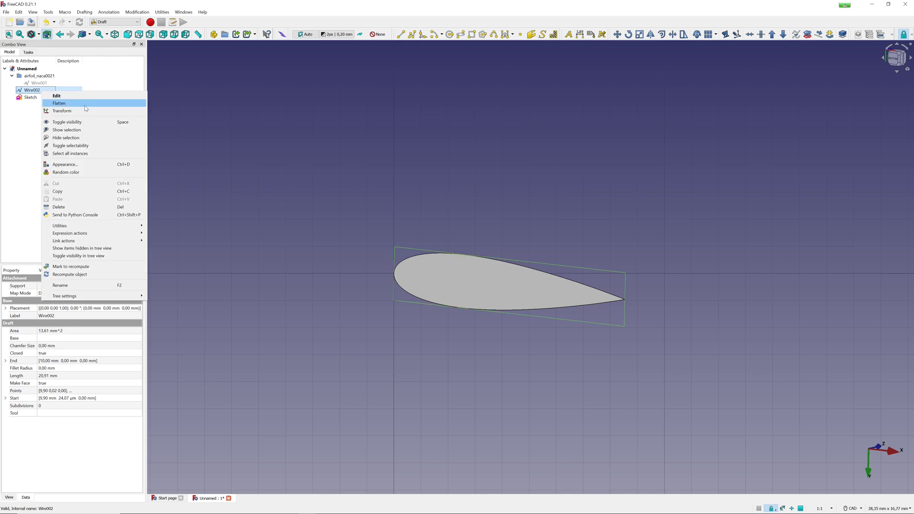
left_click(86, 138)
double_click(30, 97)
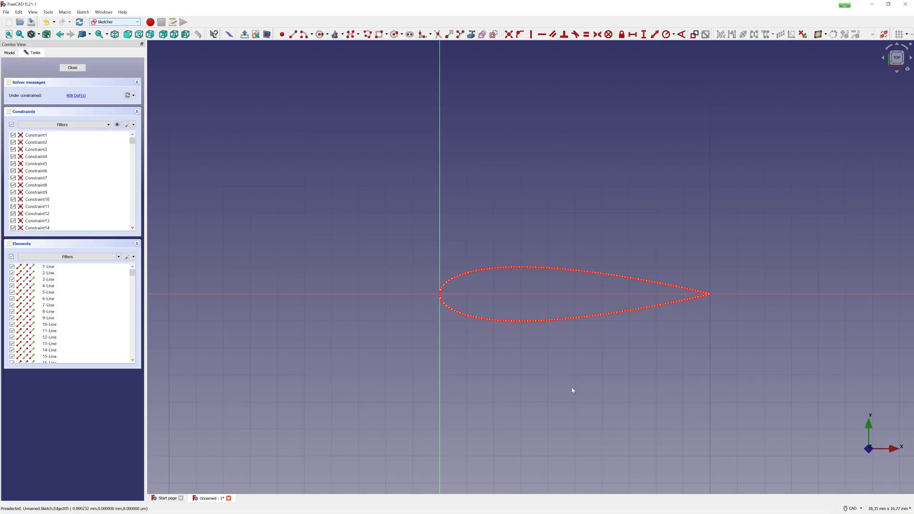
scroll(703, 420, "up", 1)
scroll(678, 414, "down", 2)
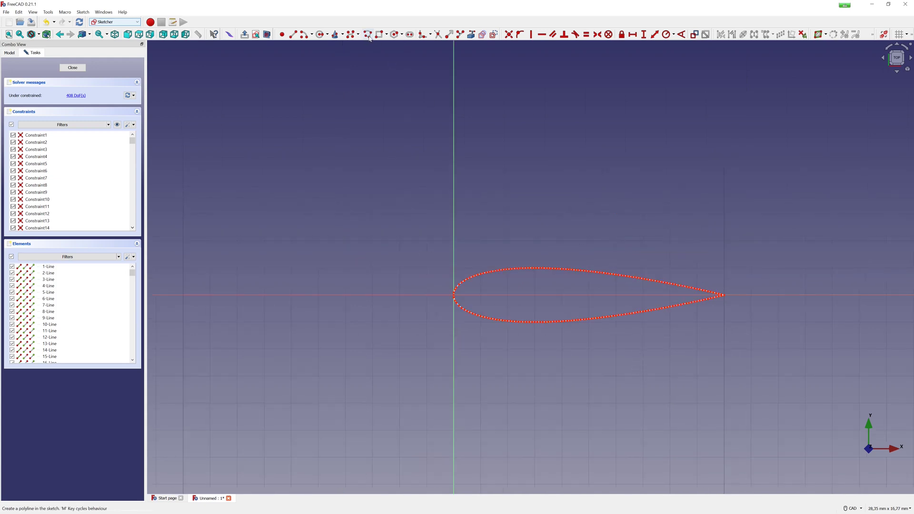
scroll(451, 293, "up", 3)
scroll(500, 273, "up", 2)
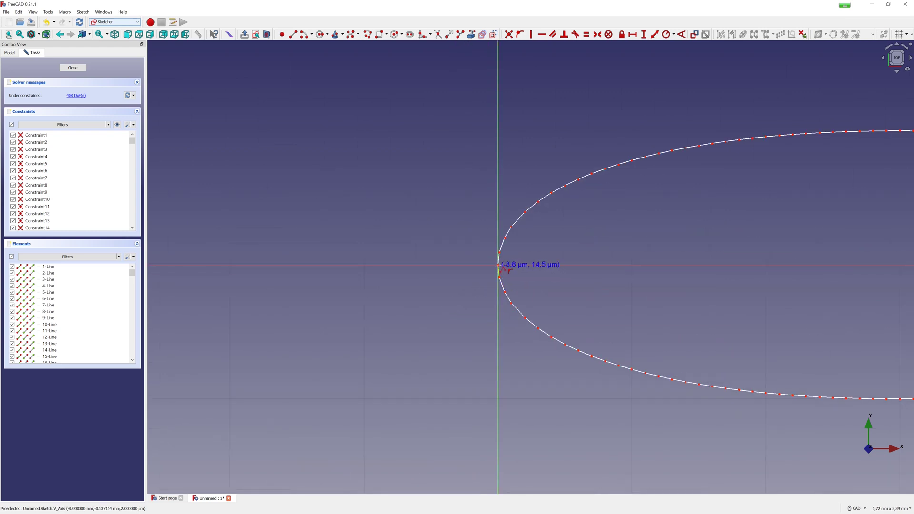
scroll(429, 266, "down", 3)
scroll(286, 264, "down", 3)
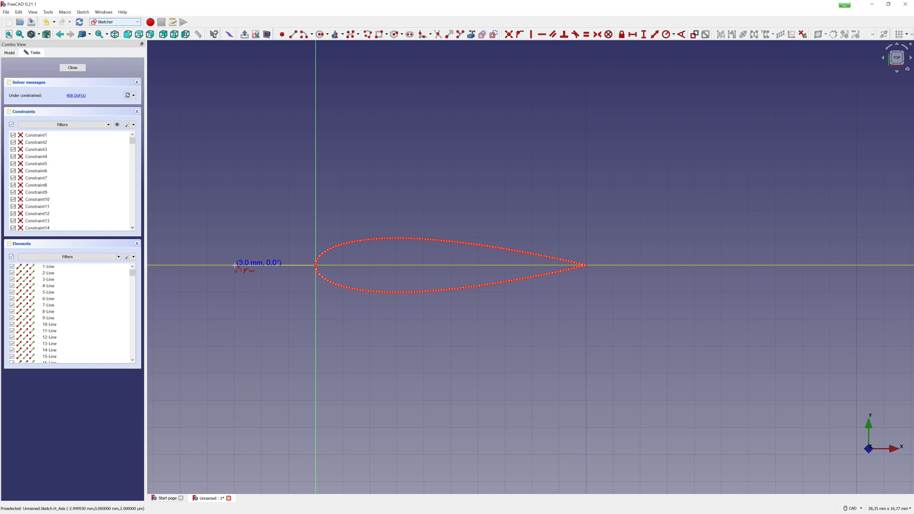
Draw the rectangular domain outline, ending on the chord line downstream of the airfoil
left_click(235, 266)
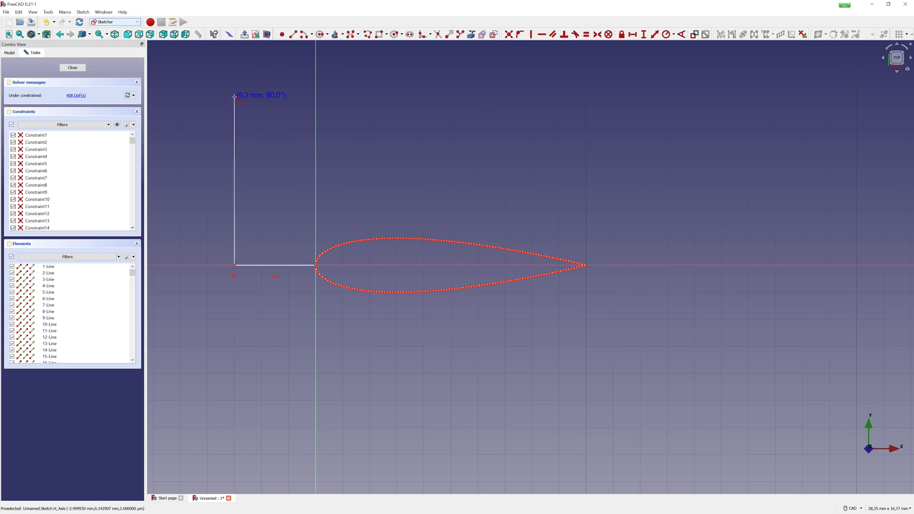
left_click(235, 99)
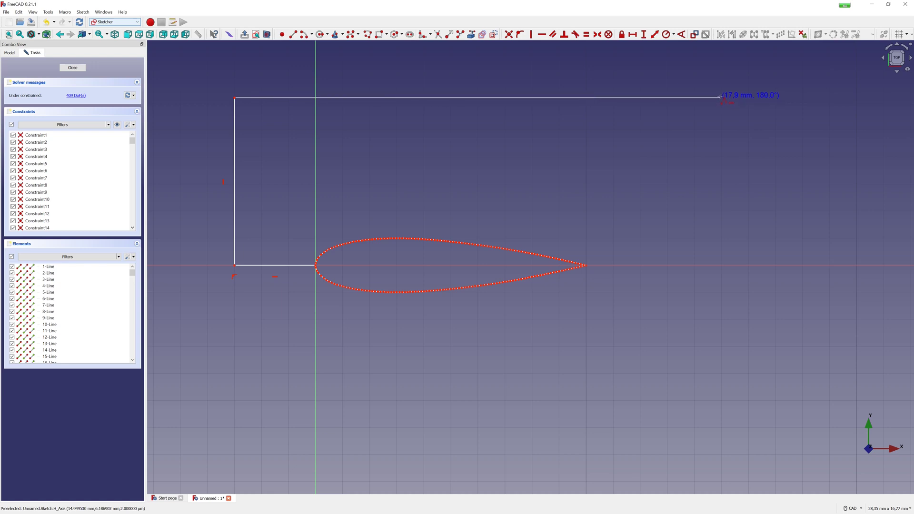
left_click(719, 96)
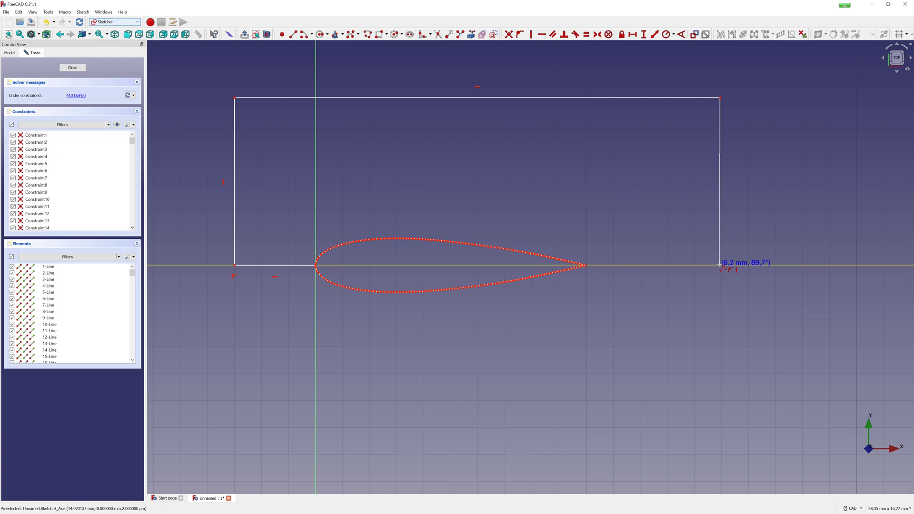
left_click(721, 264)
scroll(581, 258, "up", 4)
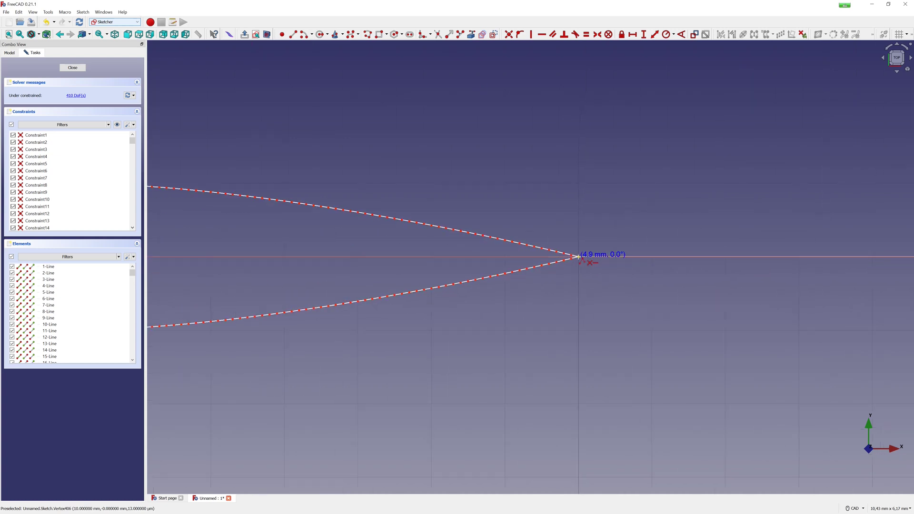
left_click(579, 257)
scroll(607, 287, "down", 4)
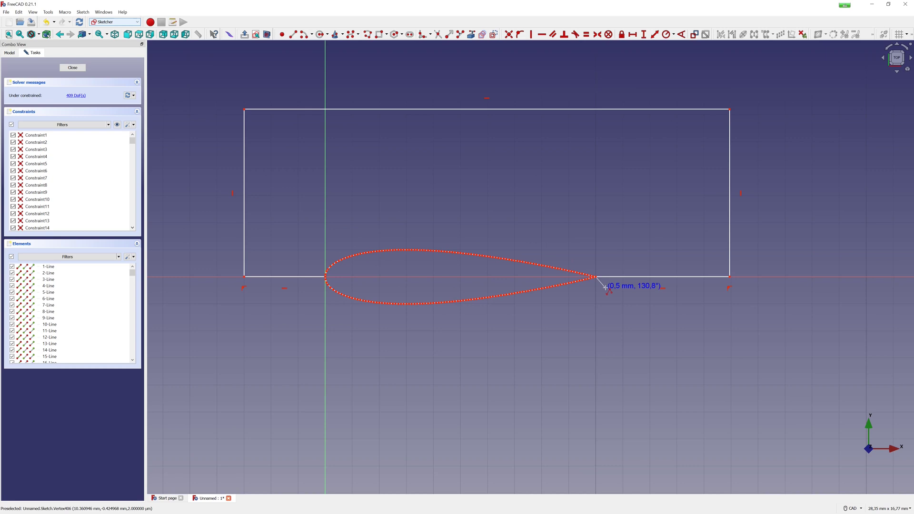
scroll(607, 287, "up", 5)
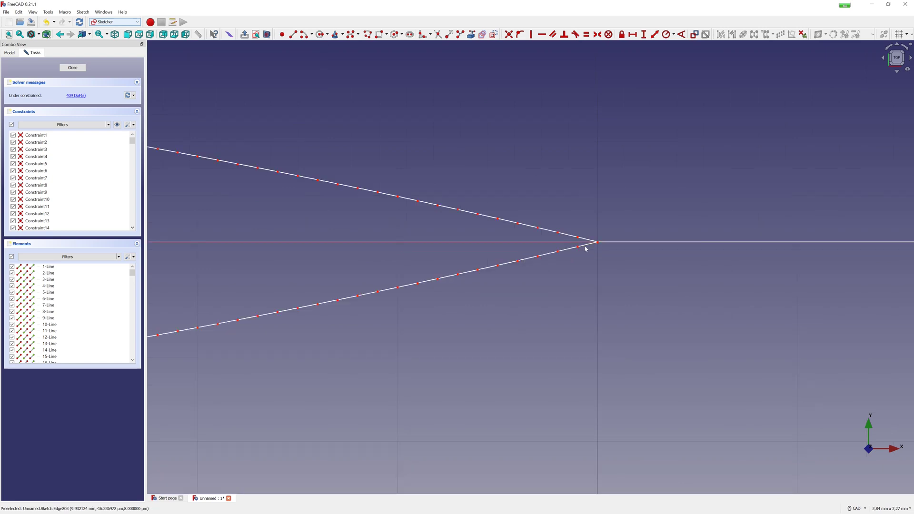
Delete the trailing-edge pieces and lower airfoil segments near the trailing edge
left_click(586, 247)
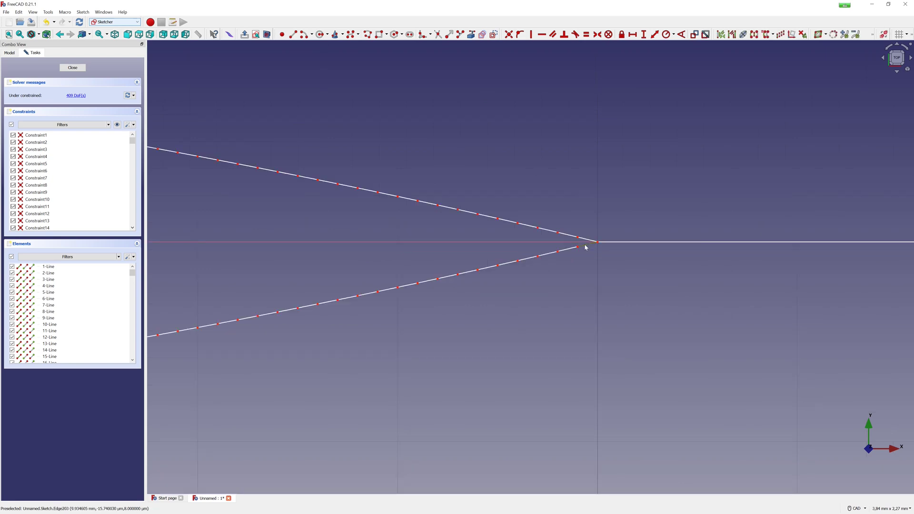
key("Delete")
left_click(550, 256)
key("Delete")
scroll(549, 268, "down", 2)
mouse_move(551, 295)
left_mouse_down()
mouse_move(493, 263)
mouse_move(451, 263)
left_mouse_up()
key("Delete")
scroll(444, 286, "down", 2)
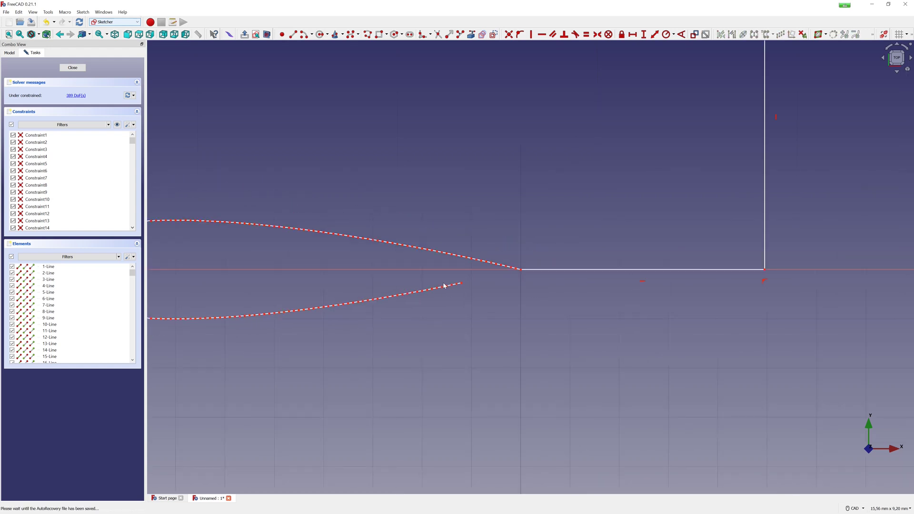
scroll(444, 286, "down", 2)
Delete the remaining lower airfoil segments back to the leading edge
mouse_move(466, 304)
left_mouse_down()
mouse_move(280, 278)
mouse_move(244, 282)
left_mouse_up()
key("Delete")
scroll(222, 279, "up", 2)
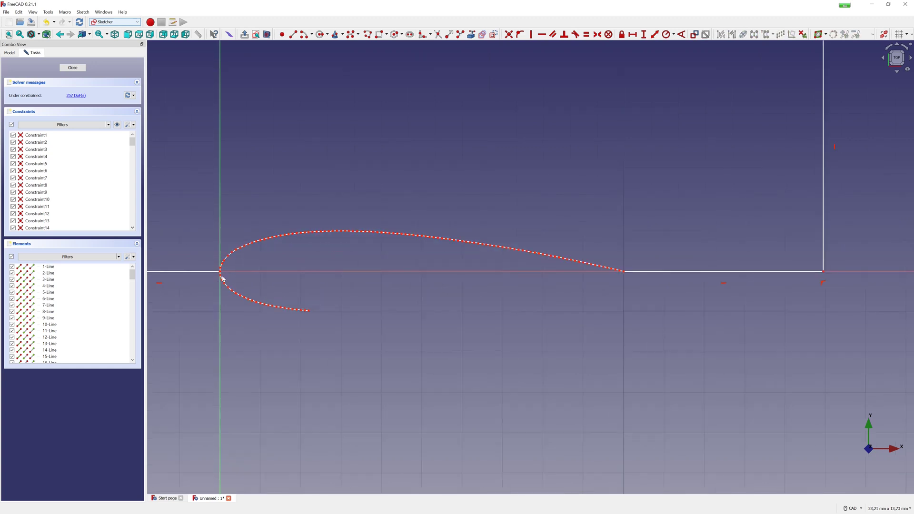
scroll(222, 279, "up", 3)
scroll(223, 281, "up", 2)
left_click(223, 282)
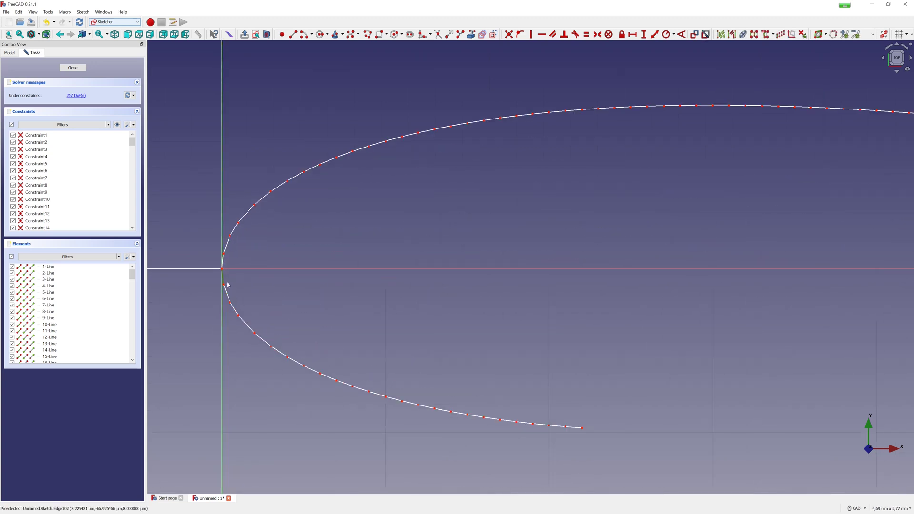
key("Delete")
left_click(229, 298)
key("Delete")
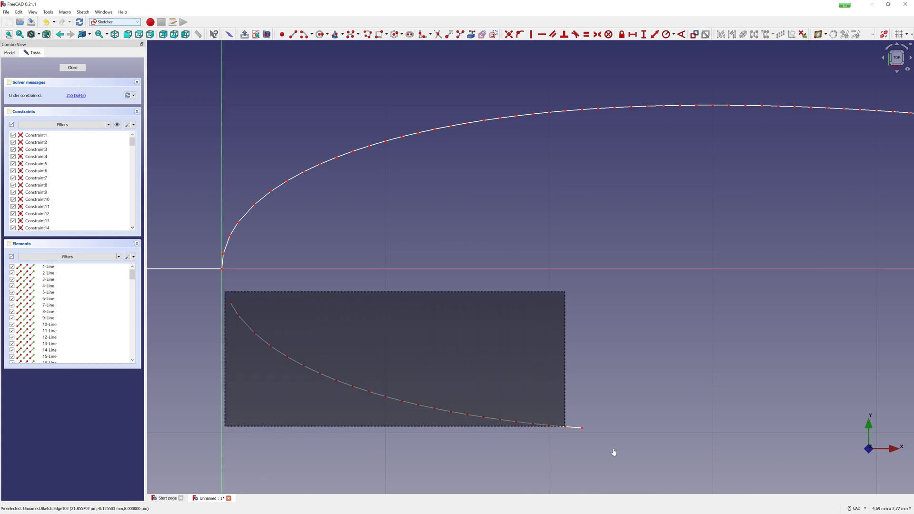
left_click_drag(312, 361, 630, 456)
key("Delete")
scroll(588, 305, "down", 2)
scroll(602, 306, "down", 2)
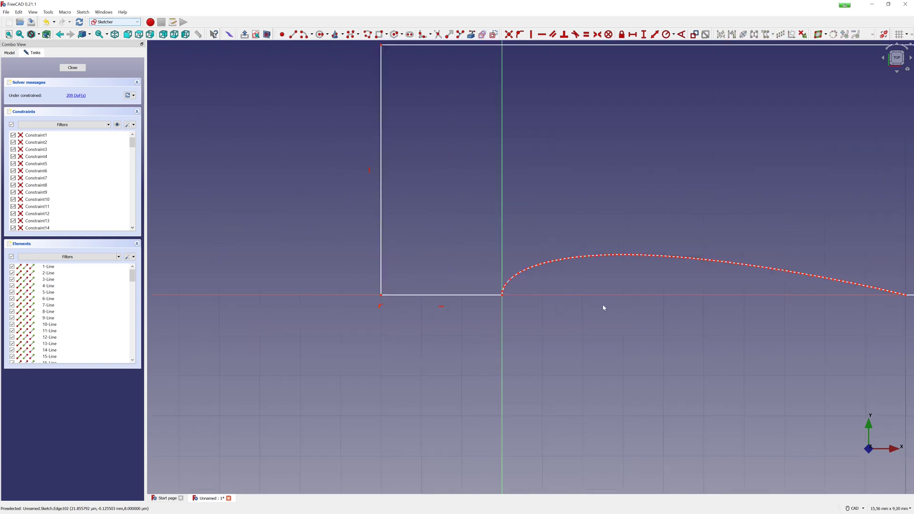
scroll(824, 314, "down", 1)
scroll(881, 310, "up", 1)
scroll(880, 308, "up", 1)
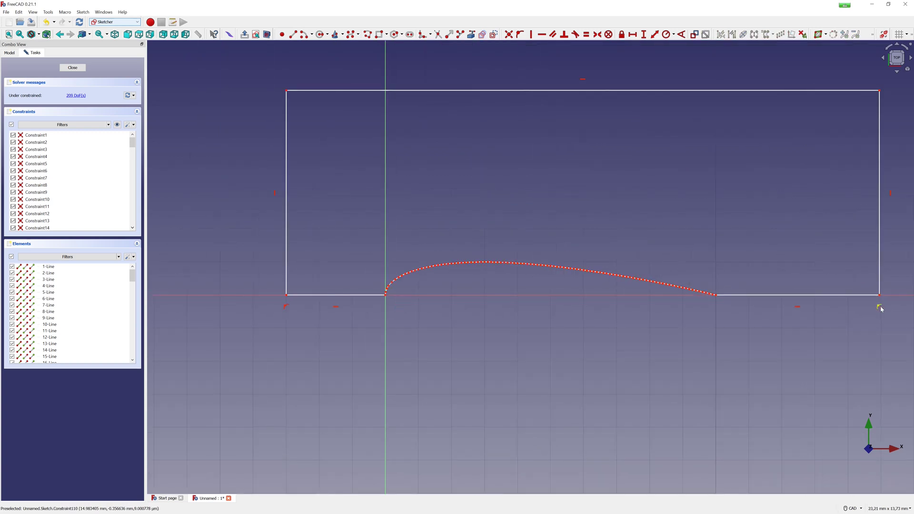
scroll(702, 197, "down", 1)
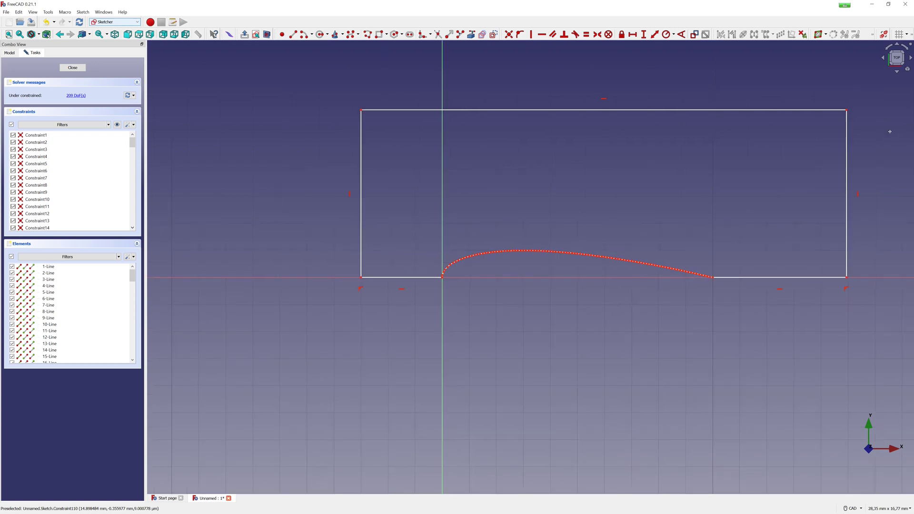
middle_click_drag(889, 135, 830, 182)
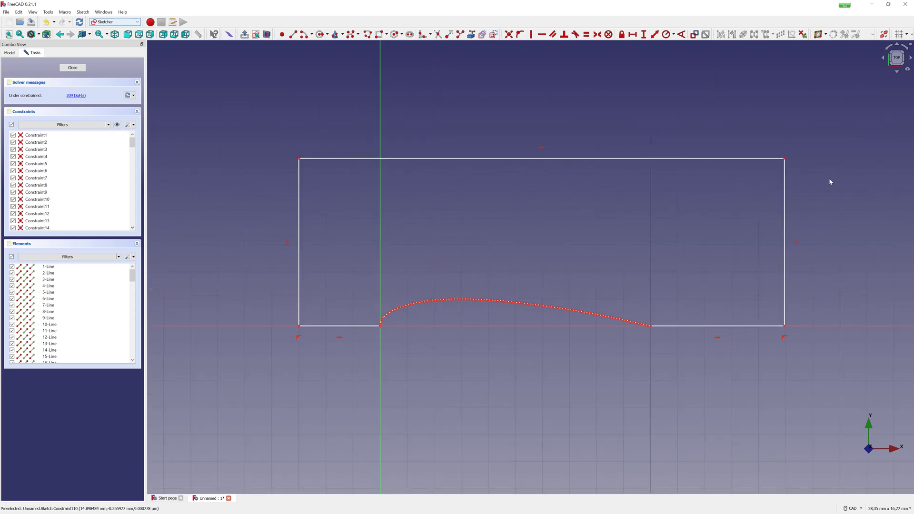
Constrain the left domain edge to 10 mm height and the top edge to 20 mm width
left_click(643, 35)
left_click(299, 203)
type("10")
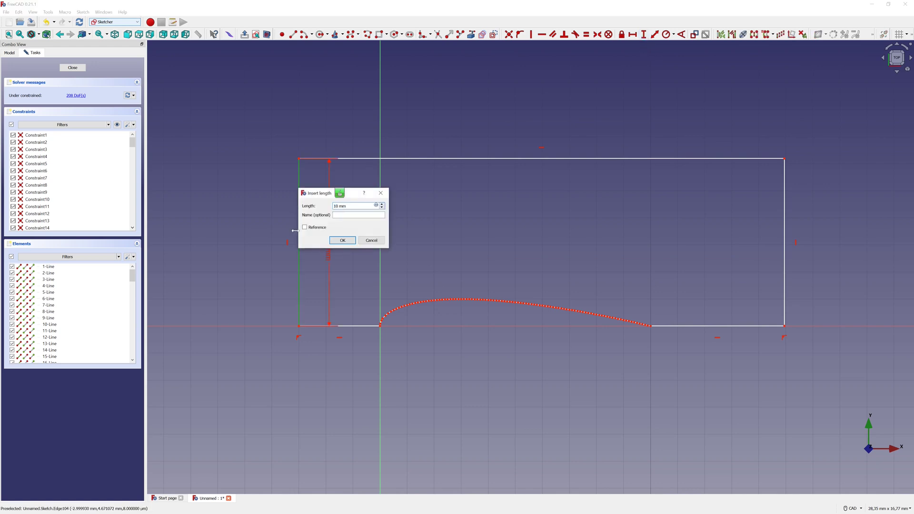
left_click(343, 240)
scroll(386, 253, "down", 1)
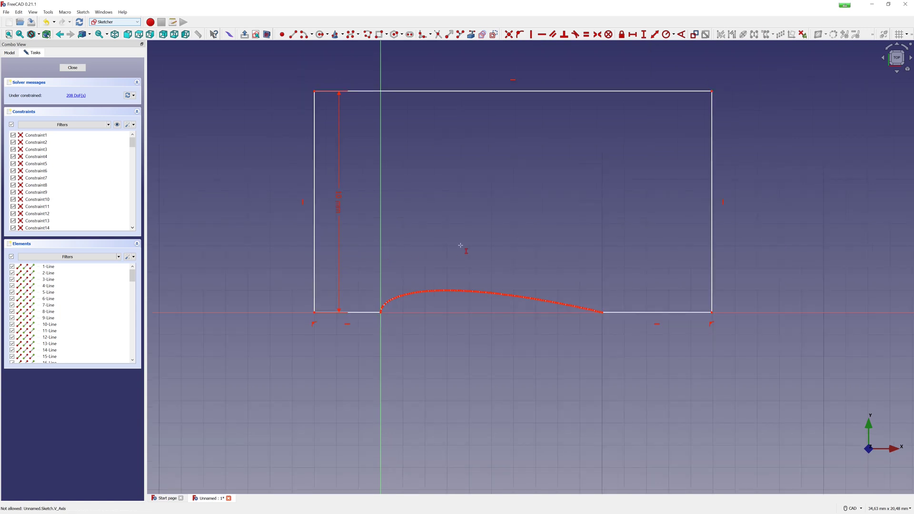
key("l")
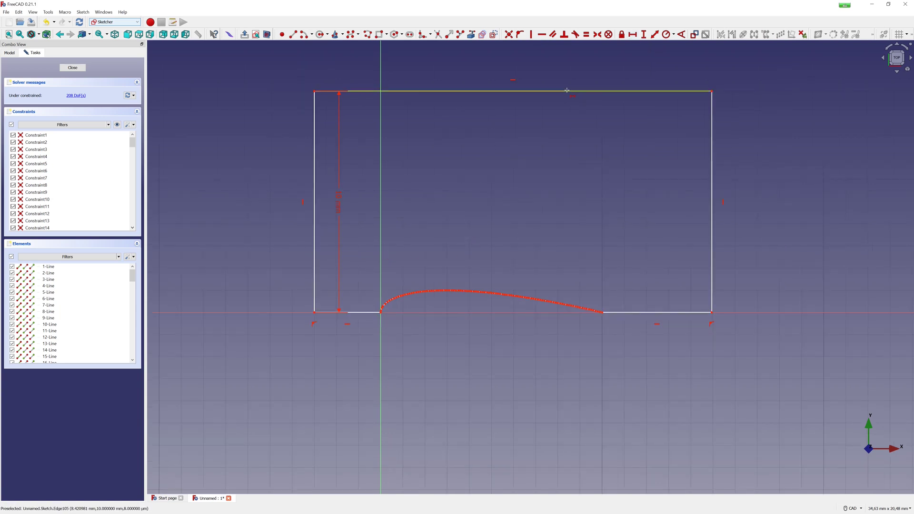
left_click(542, 91)
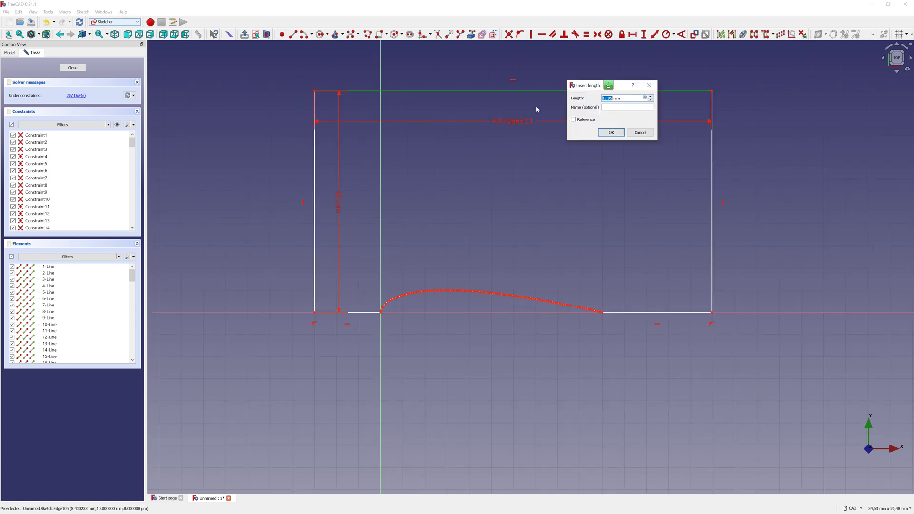
type("20")
left_click(611, 132)
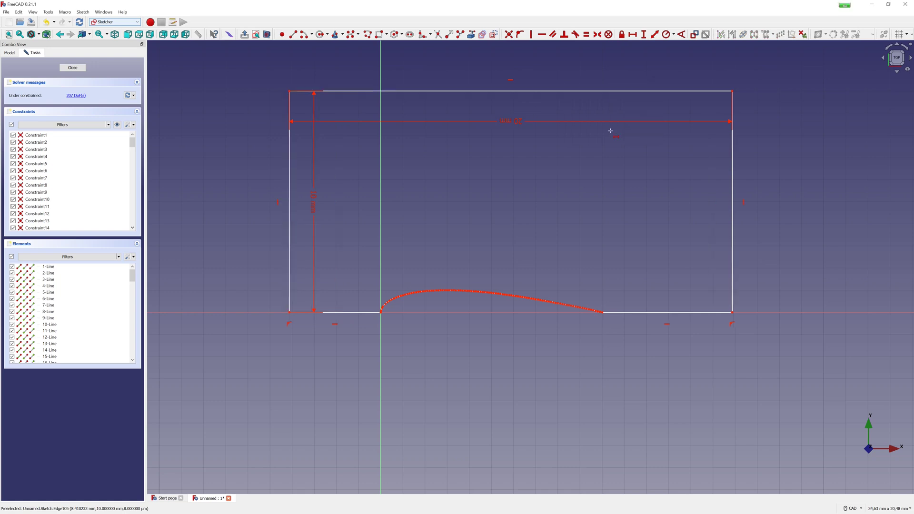
Close the sketch and switch to the Part Design workbench
left_click(72, 67)
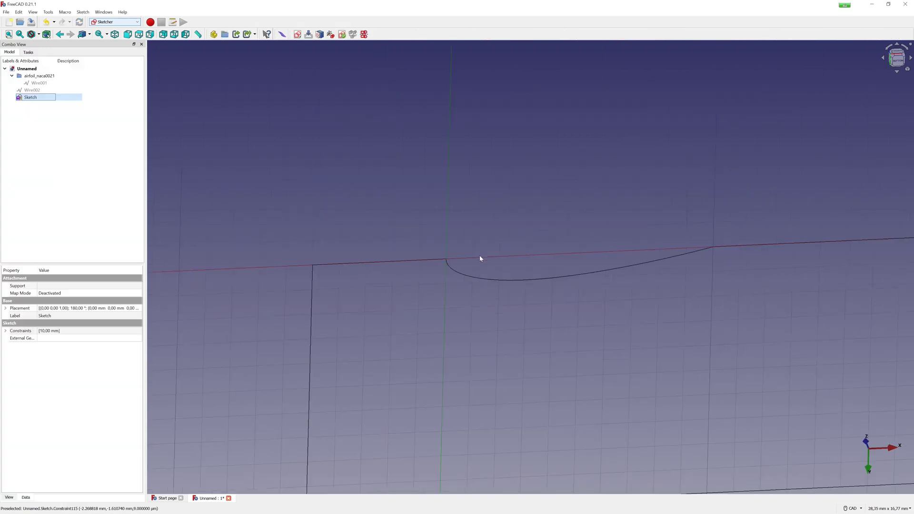
scroll(481, 257, "down", 3)
scroll(482, 255, "down", 2)
scroll(535, 255, "down", 2)
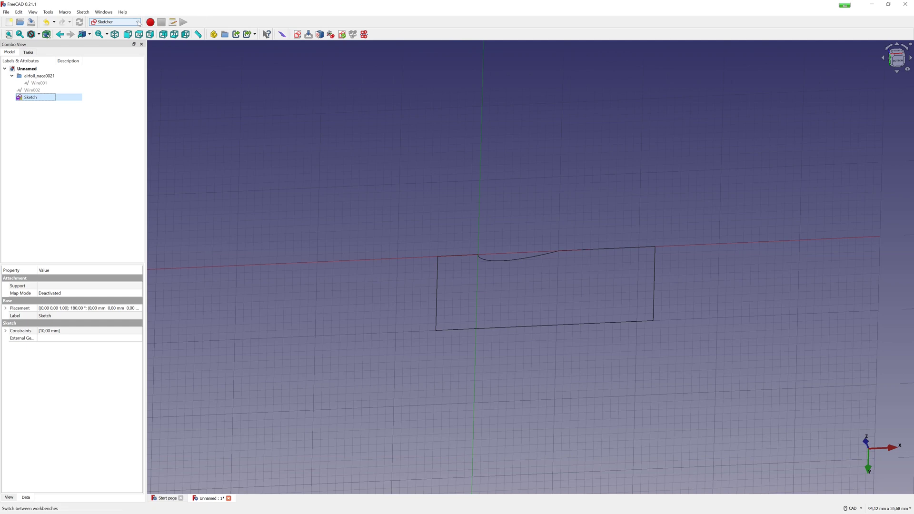
left_click(138, 23)
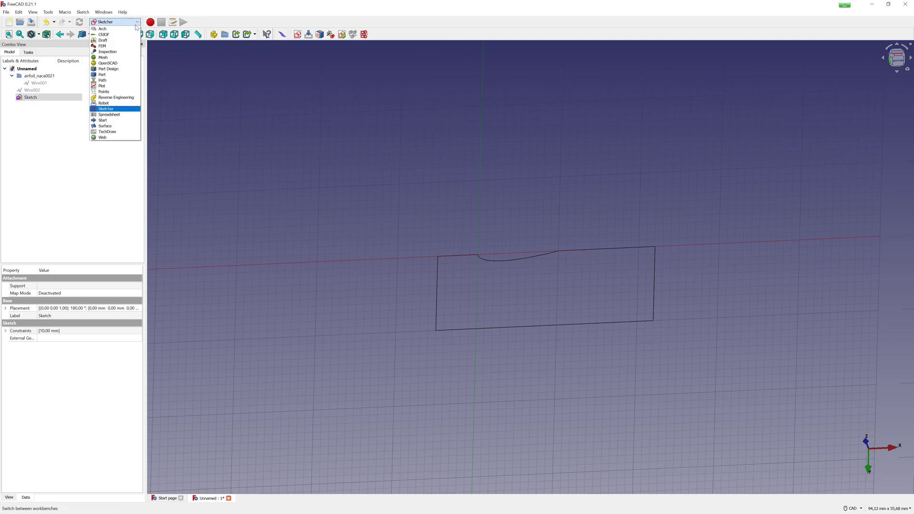
left_click(118, 68)
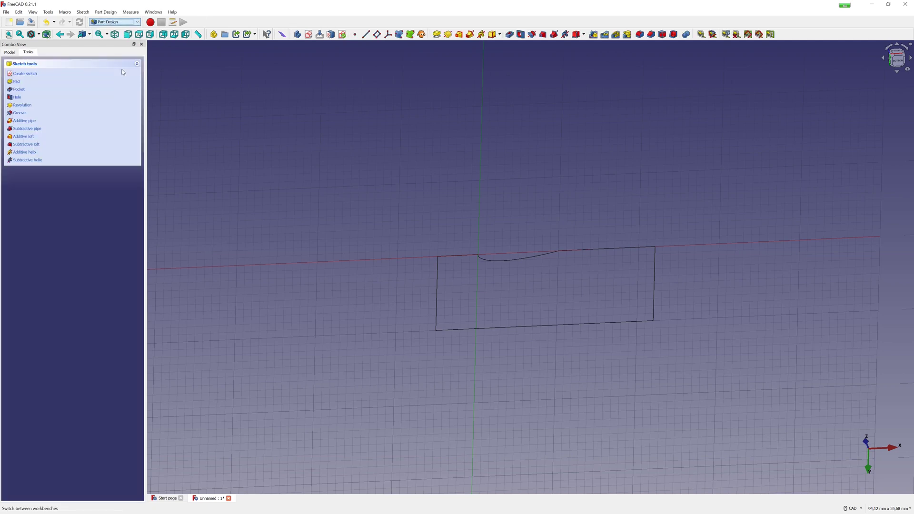
Create a Body and drag the Sketch into it
left_click(297, 35)
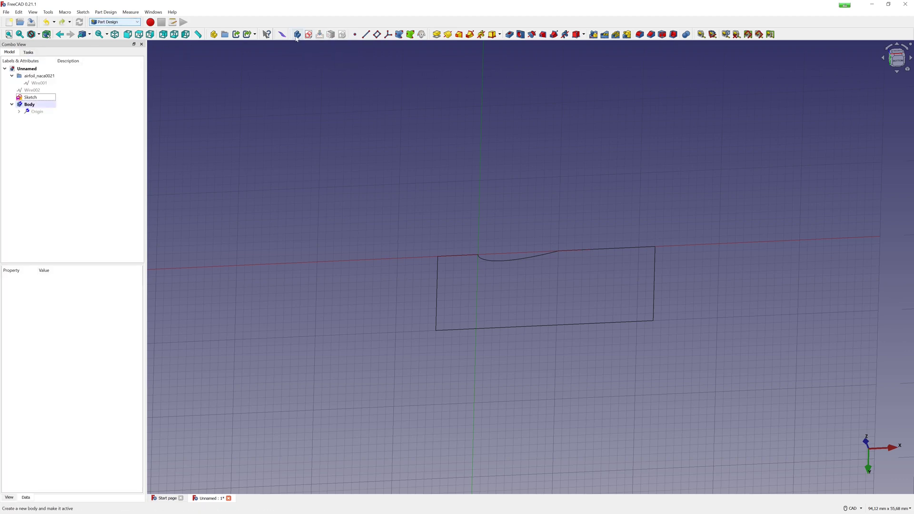
left_click(31, 97)
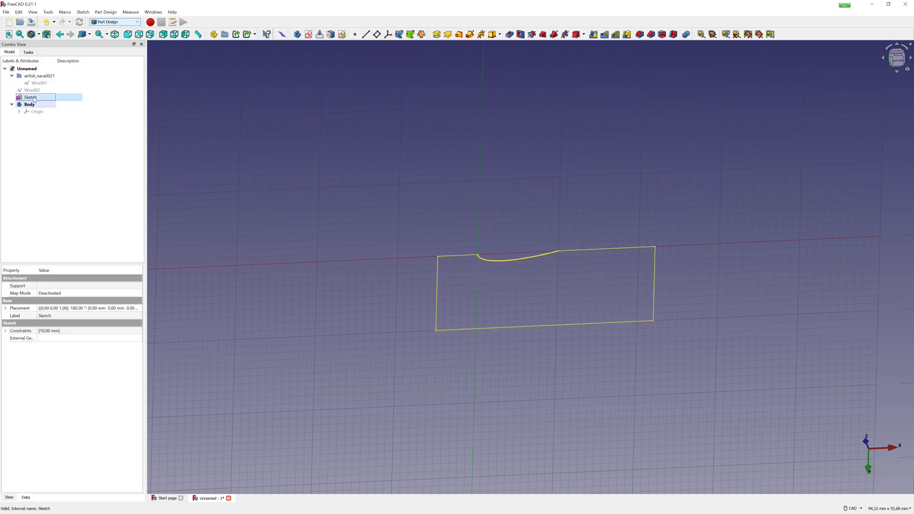
left_click_drag(35, 98, 30, 104)
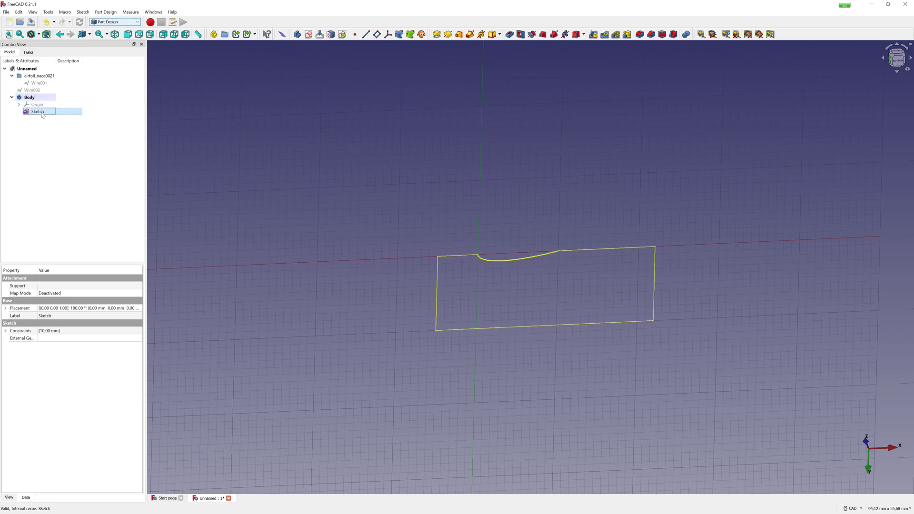
Pad the domain sketch into a thin solid slab inside the Body
left_click(437, 35)
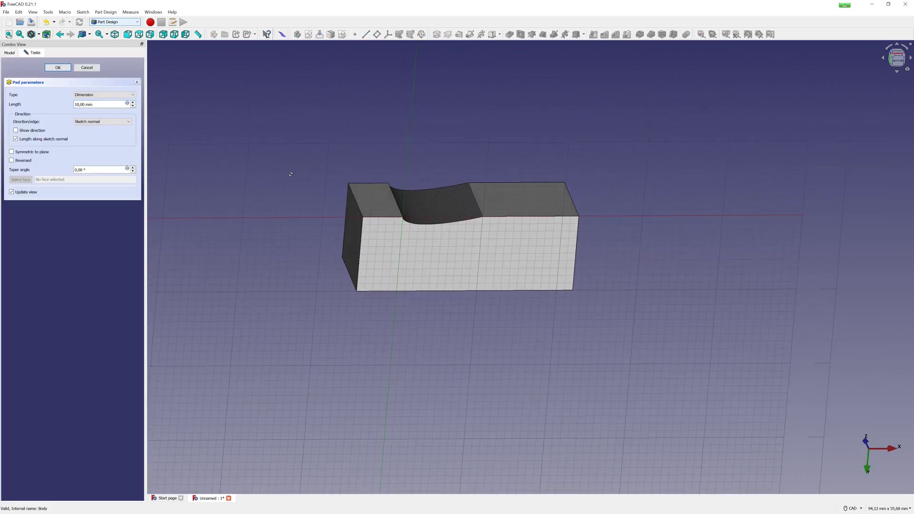
scroll(85, 105, "down", 9)
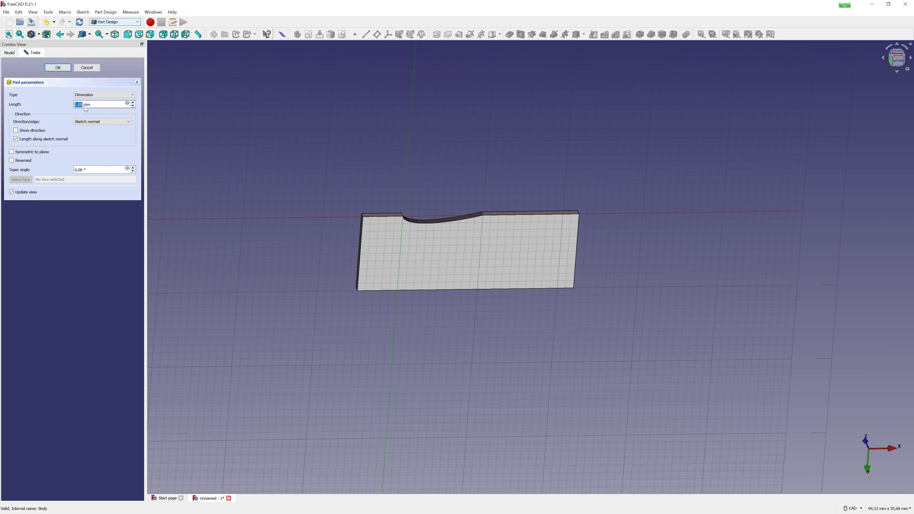
key("Return")
scroll(357, 218, "up", 3)
scroll(429, 204, "up", 2)
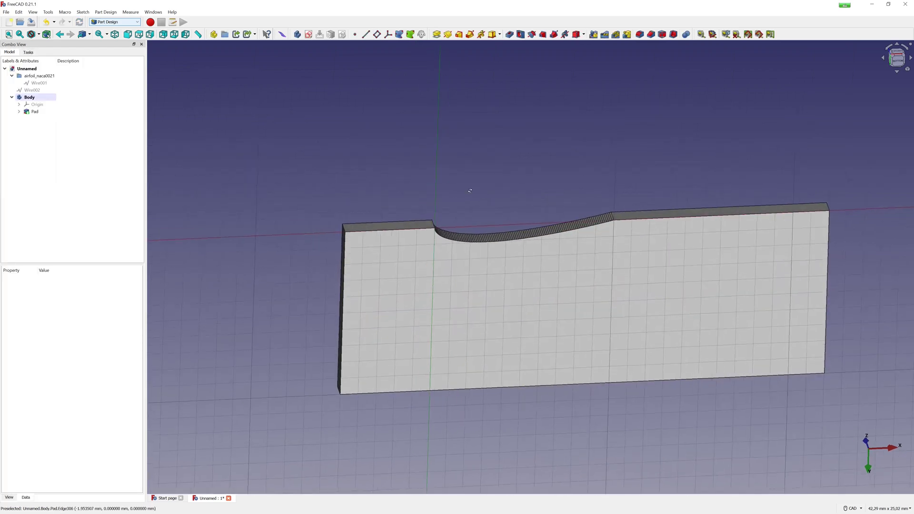
mouse_move(568, 271)
middle_mouse_down()
mouse_move(608, 288)
mouse_move(585, 124)
mouse_move(506, 131)
middle_mouse_up()
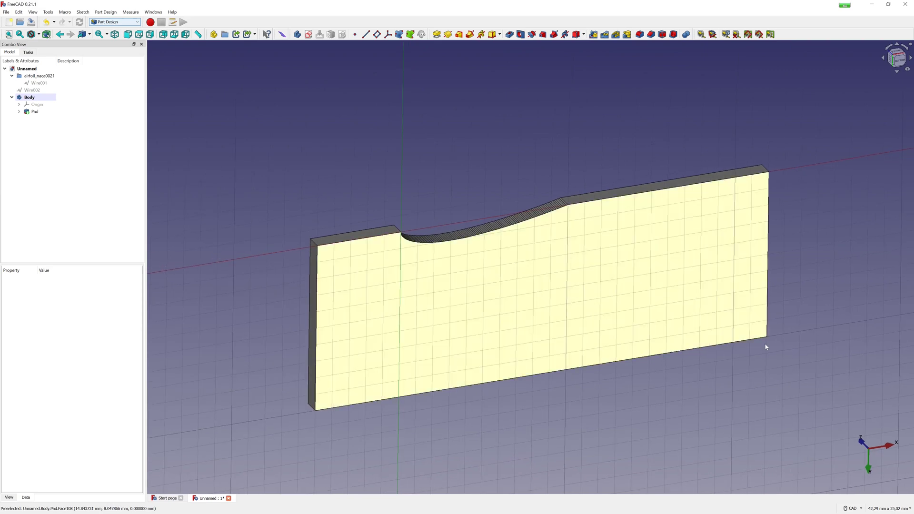
Save the document as airfoil_01 using Save As
middle_click_drag(765, 343, 740, 344)
left_click(7, 12)
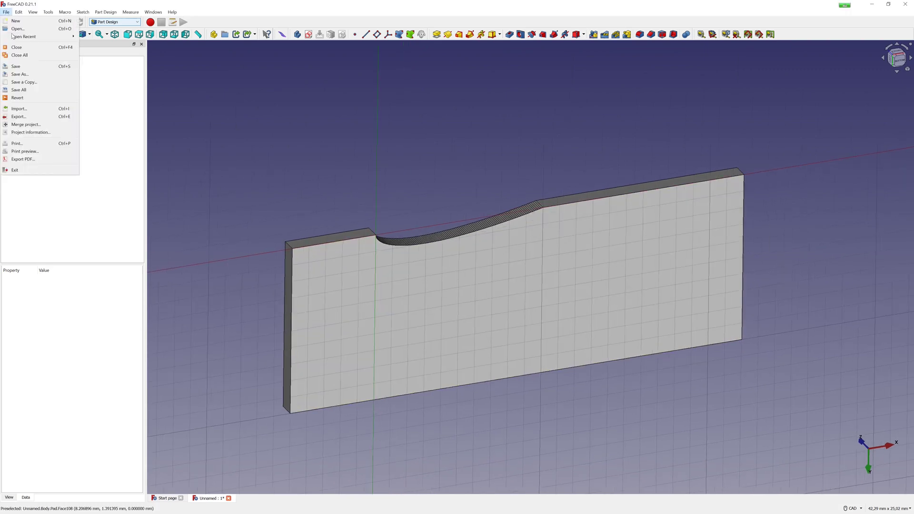
left_click(21, 73)
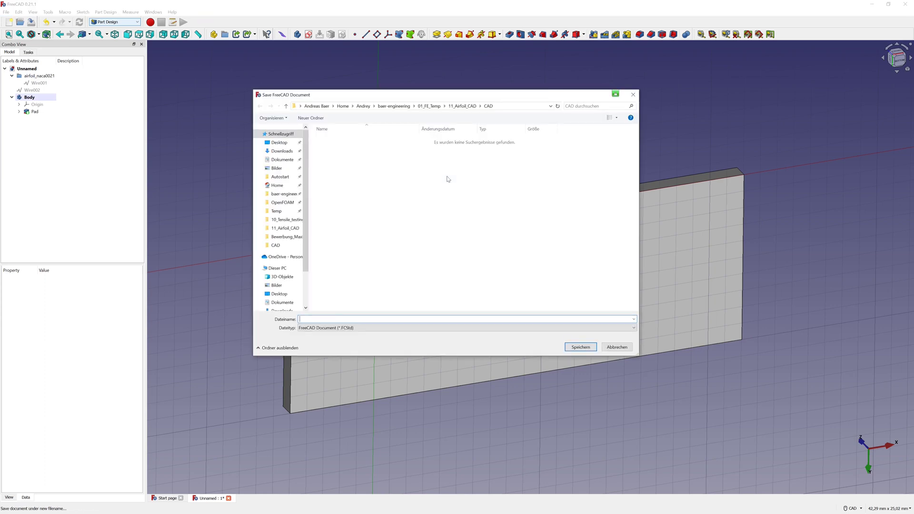
type("air")
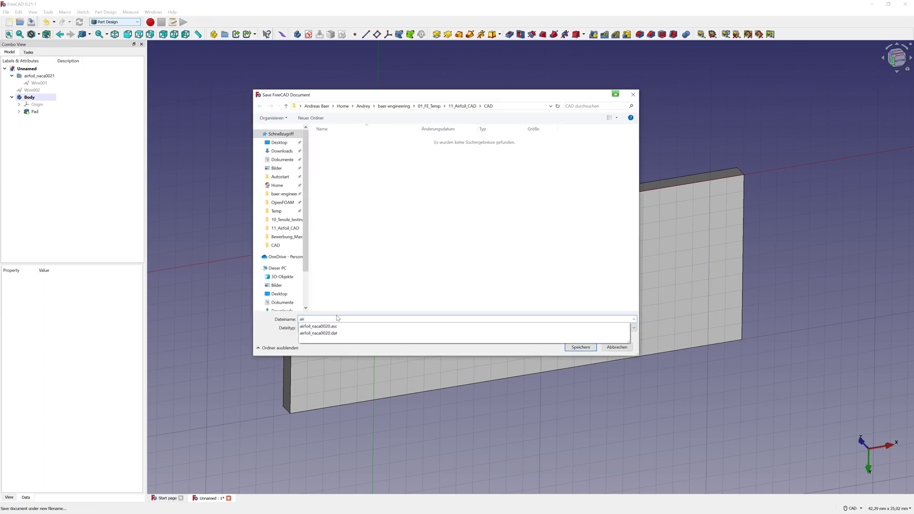
type("foil_01")
left_click(589, 348)
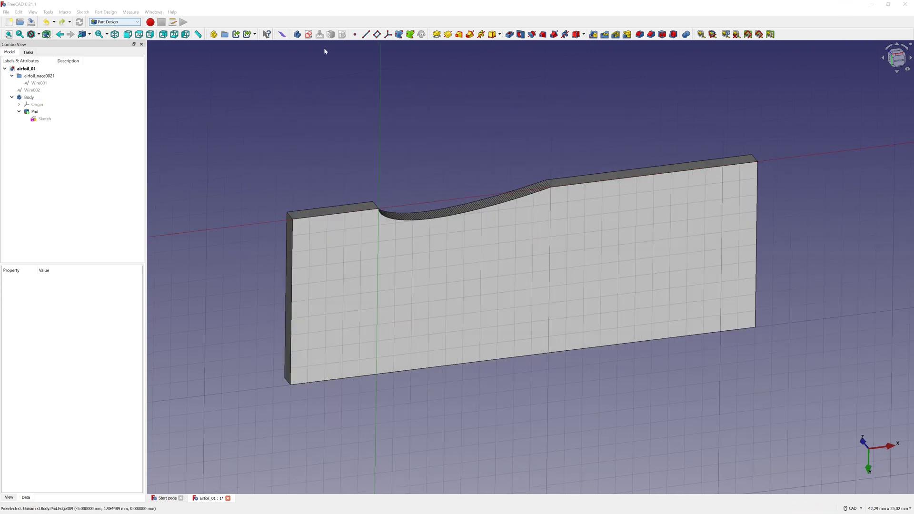
Create a new Body with a sketch on the XY plane
left_click(297, 34)
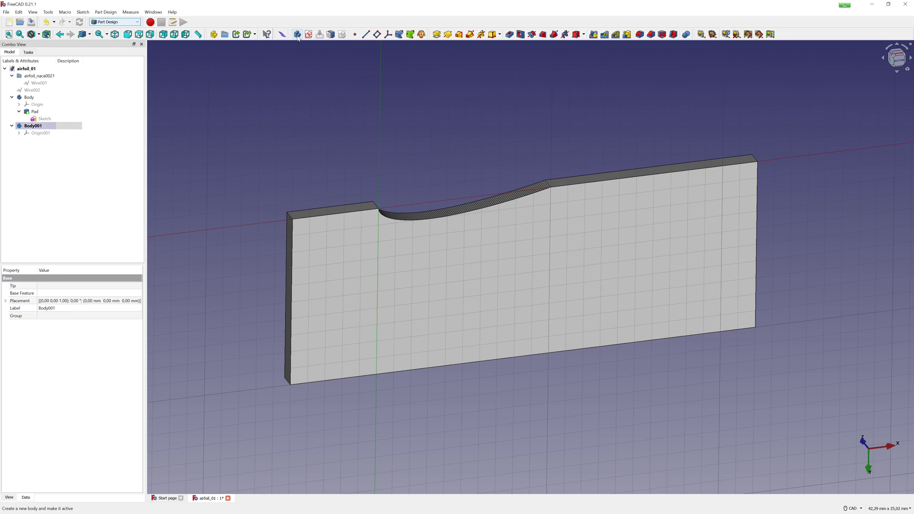
left_click(308, 35)
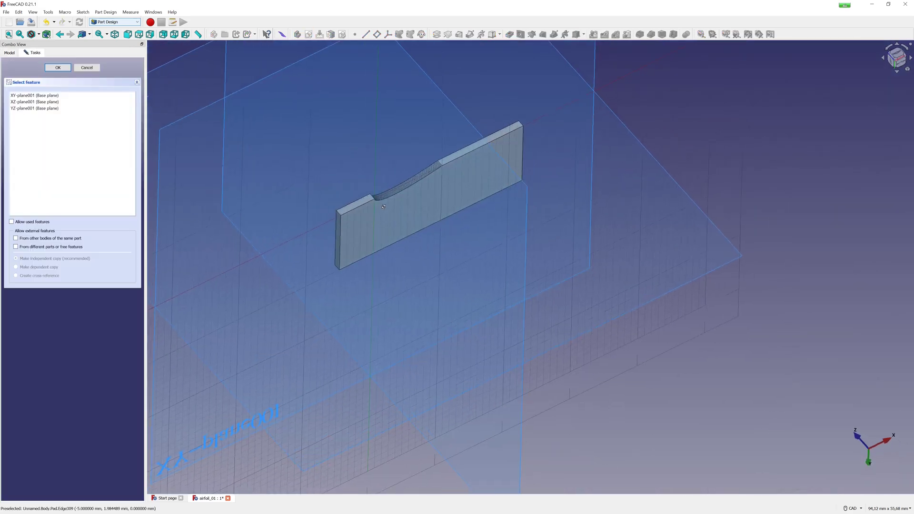
left_click(167, 121)
scroll(471, 372, "up", 2)
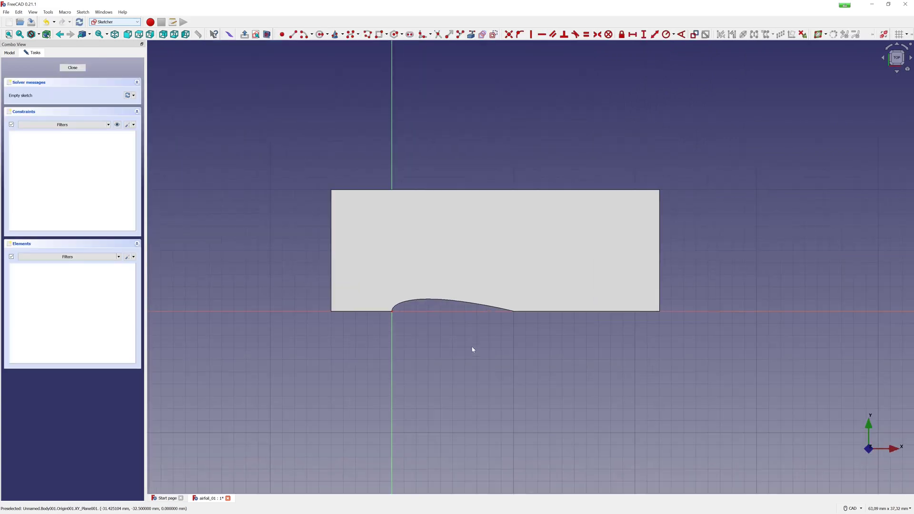
Draw a horizontal line spanning across the domain, discarding the unwanted length dimension
left_click(292, 34)
left_click(314, 268)
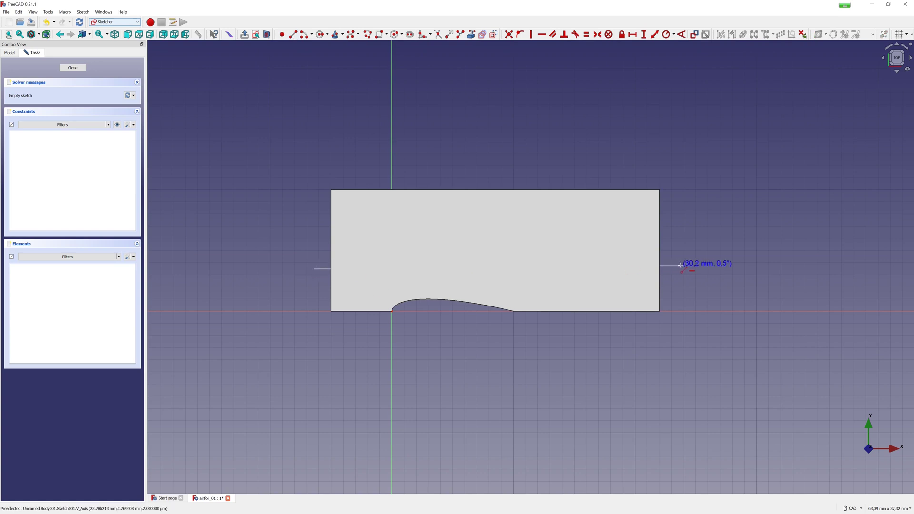
left_click(680, 269)
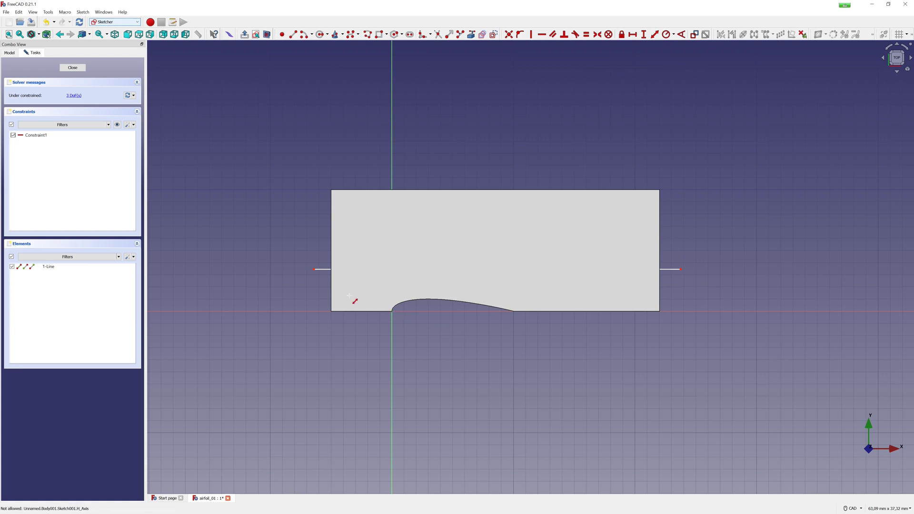
left_click(337, 277)
key("l")
Constrain the line 3 mm above the origin and close the sketch
left_click(403, 310)
key("i")
left_click(323, 270)
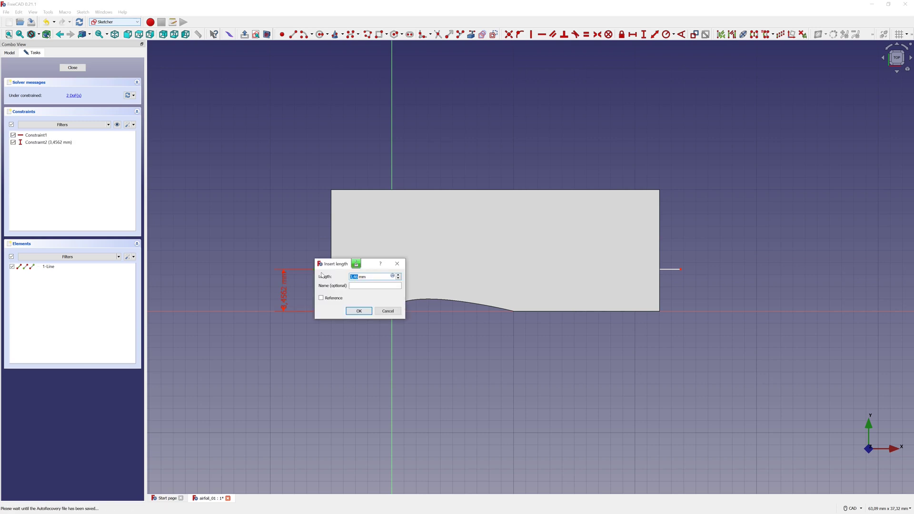
type("5")
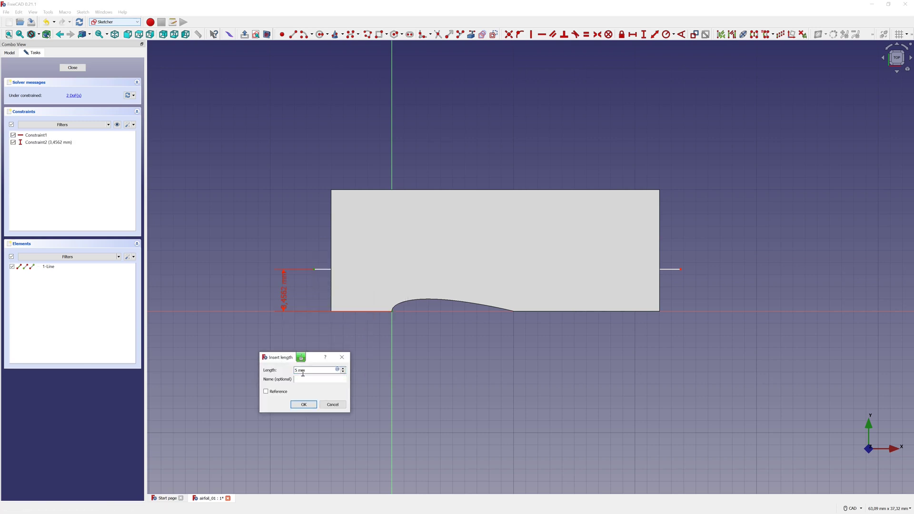
left_click(304, 404)
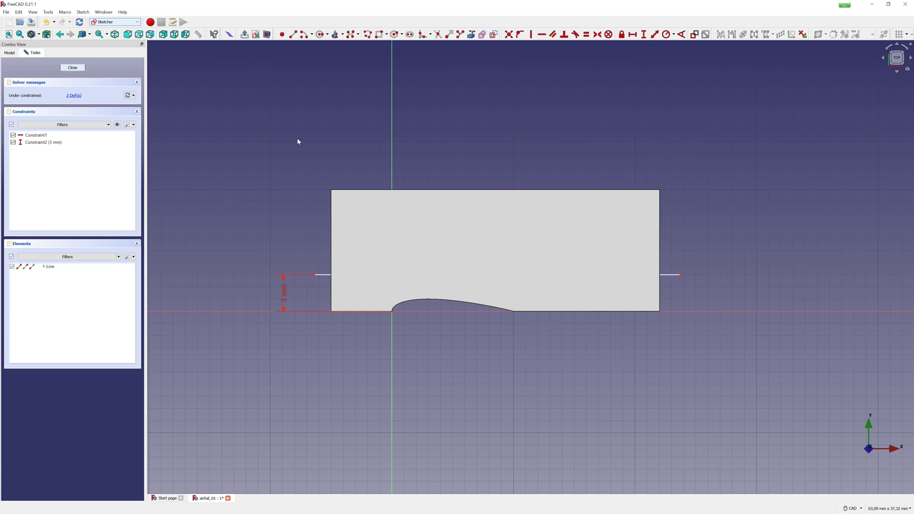
key("Escape")
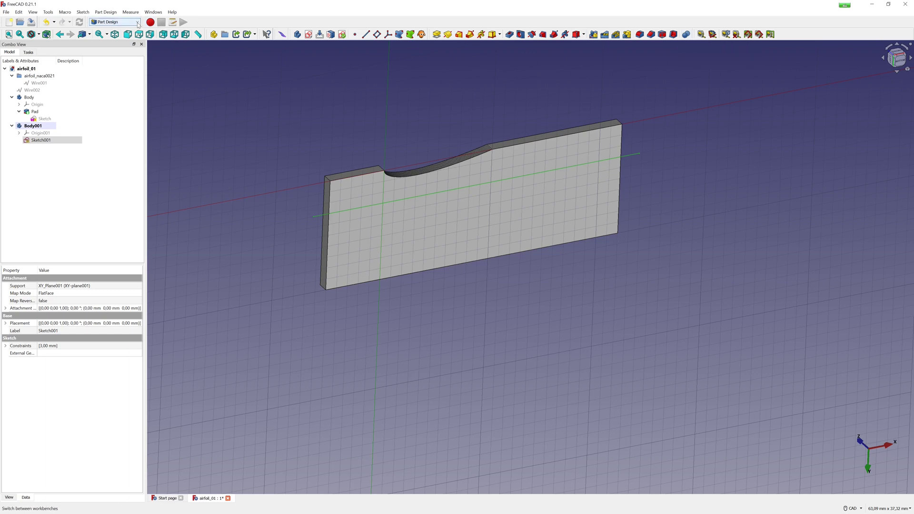
Switch to the Part workbench and select Pad together with Sketch001
left_click(114, 22)
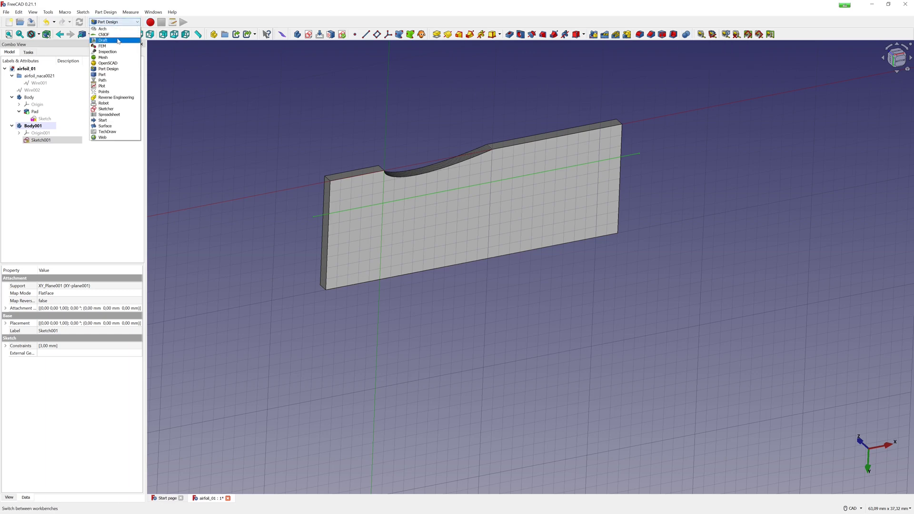
left_click(113, 74)
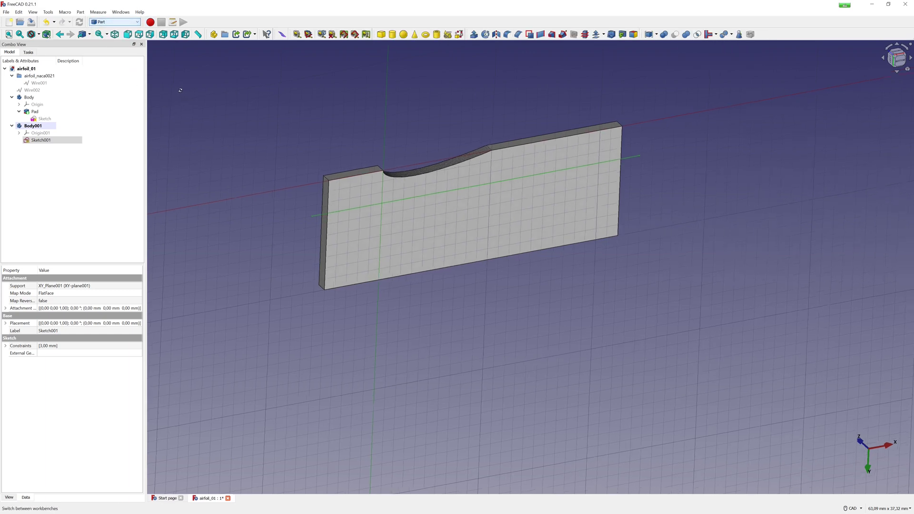
left_click(34, 112)
left_click(41, 141, "ctrl")
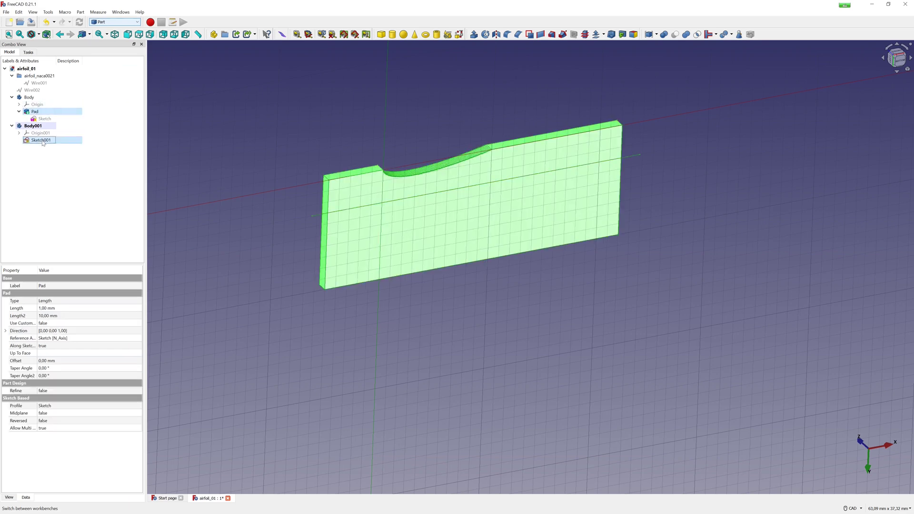
Slice the Pad into a compound with Sketch001, then clear the selection
left_click(732, 35)
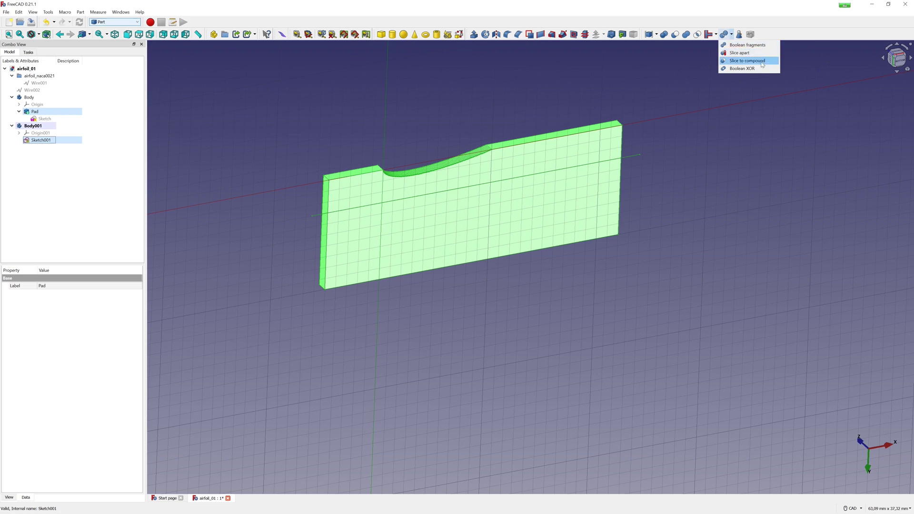
left_click(747, 61)
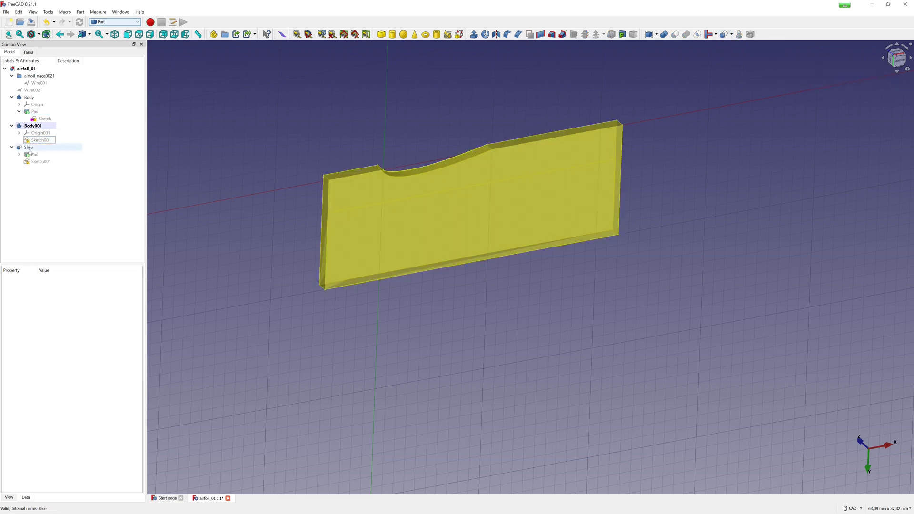
left_click(343, 192)
scroll(316, 136, "up", 3)
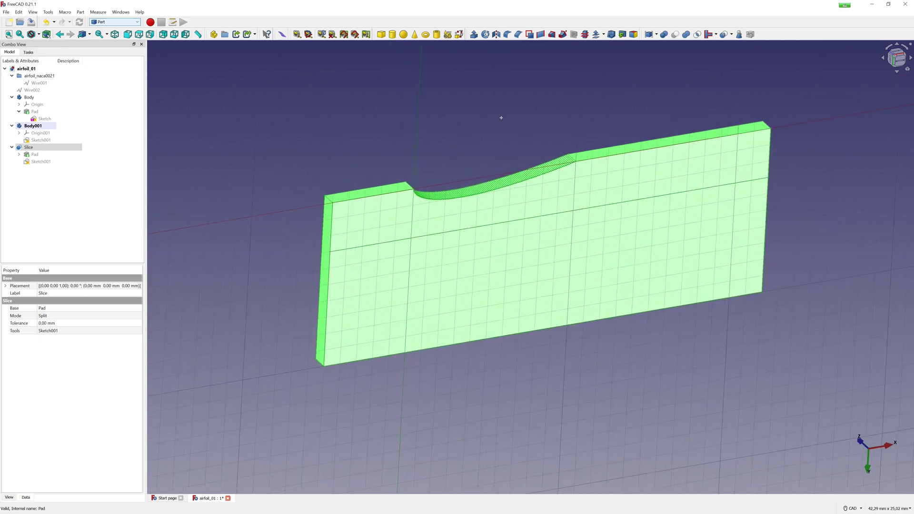
scroll(500, 116, "up", 1)
left_click(65, 203)
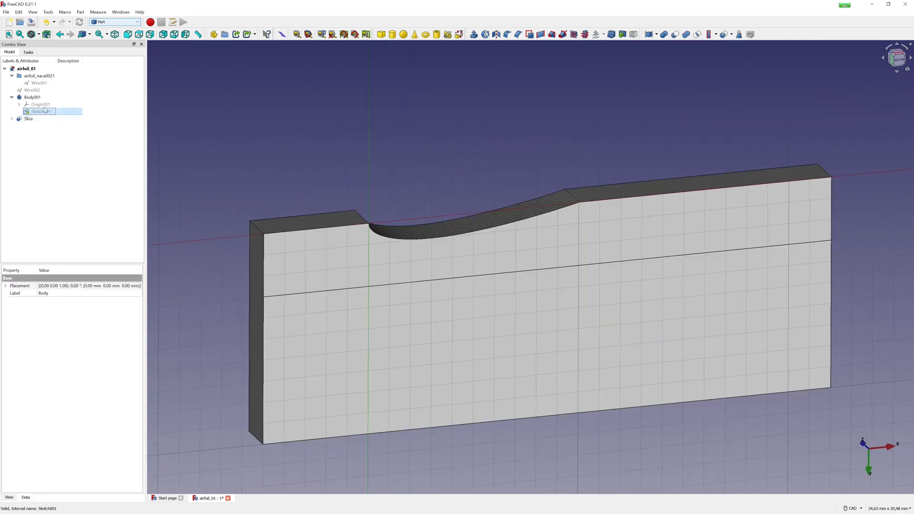
Make airfoil outline Wire002 visible again and expand the Slice node in the tree
left_click(32, 90)
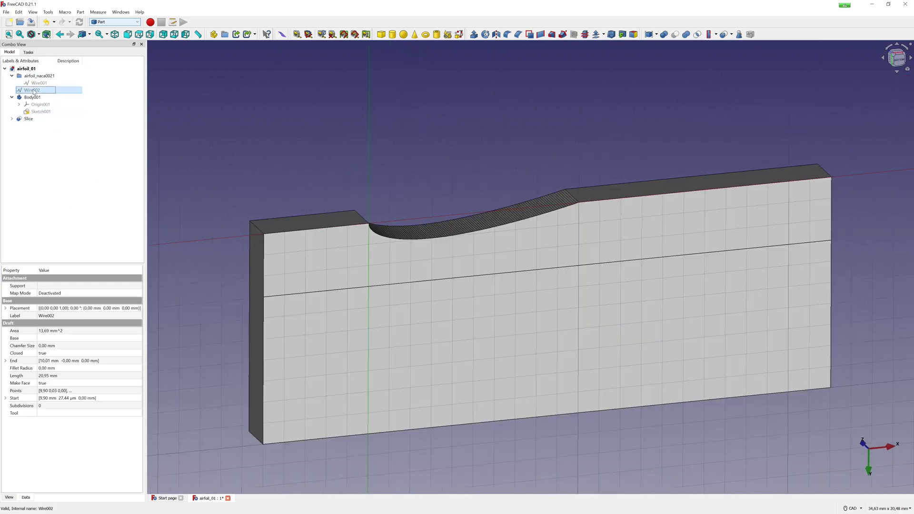
right_click(33, 90)
left_click(72, 128)
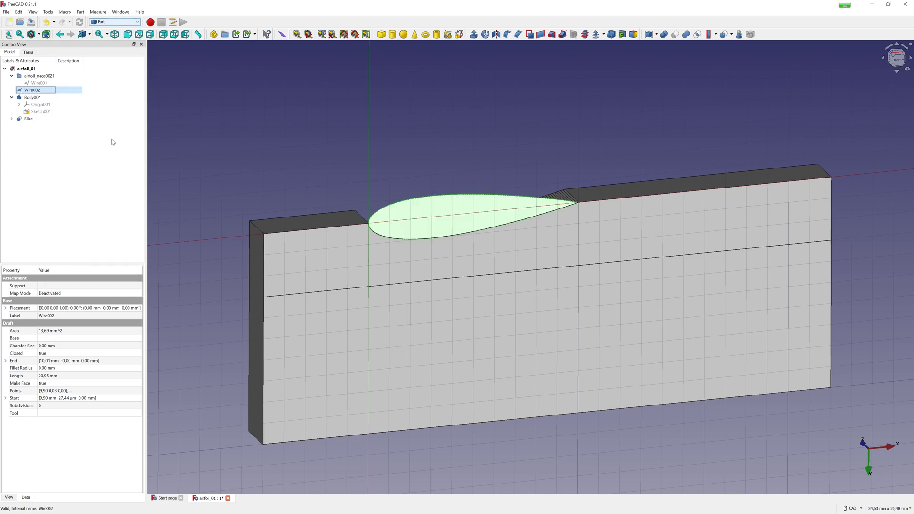
scroll(372, 229, "up", 2)
scroll(379, 239, "up", 2)
scroll(271, 196, "down", 2)
scroll(272, 195, "down", 1)
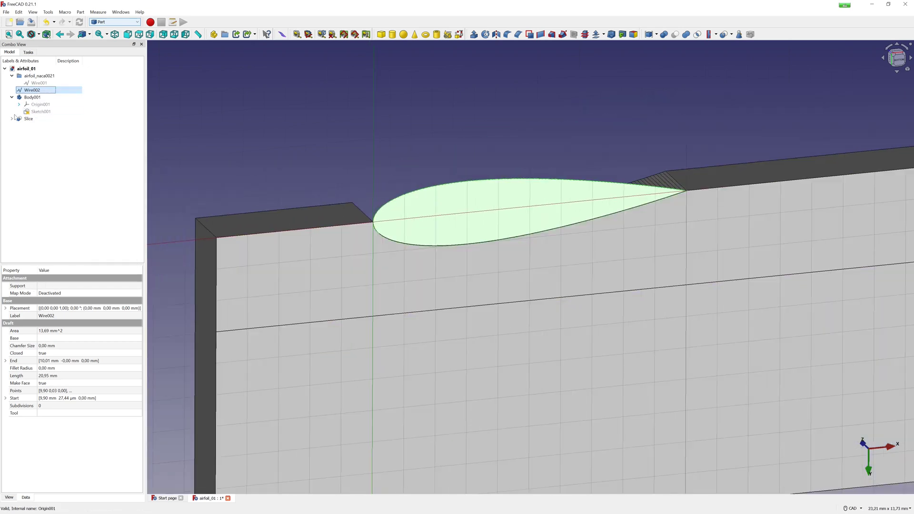
left_click(12, 118)
scroll(473, 132, "down", 2)
scroll(473, 143, "down", 2)
scroll(434, 183, "up", 2)
scroll(419, 199, "up", 1)
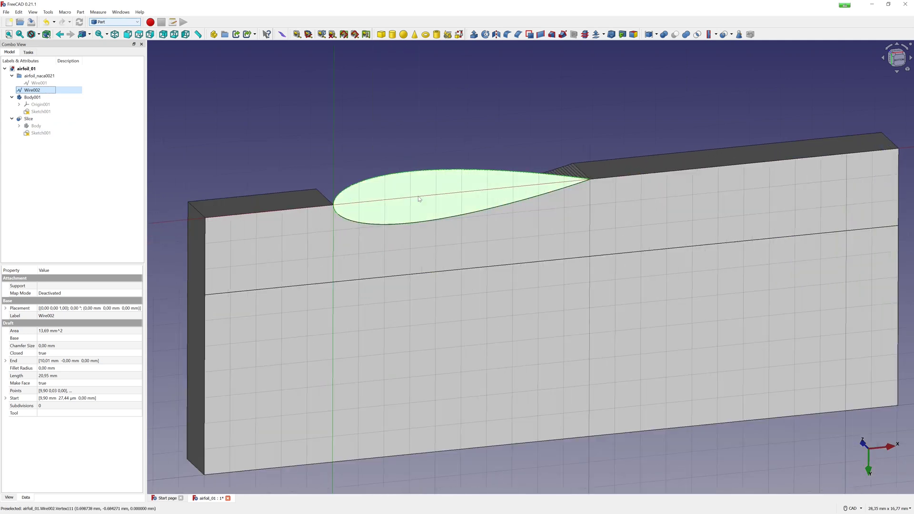
left_click(138, 23)
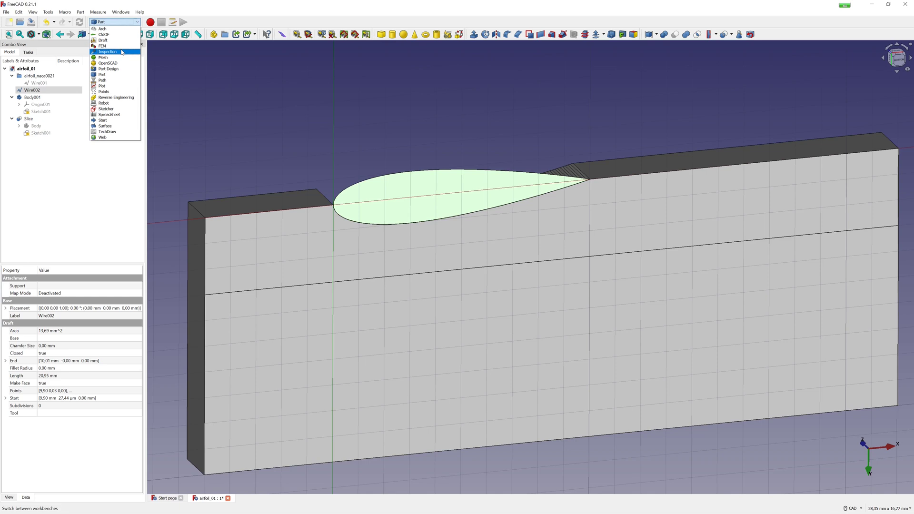
Offset Wire002 outward in Draft into a slightly larger outline with 15.84 mm² area
left_click(118, 40)
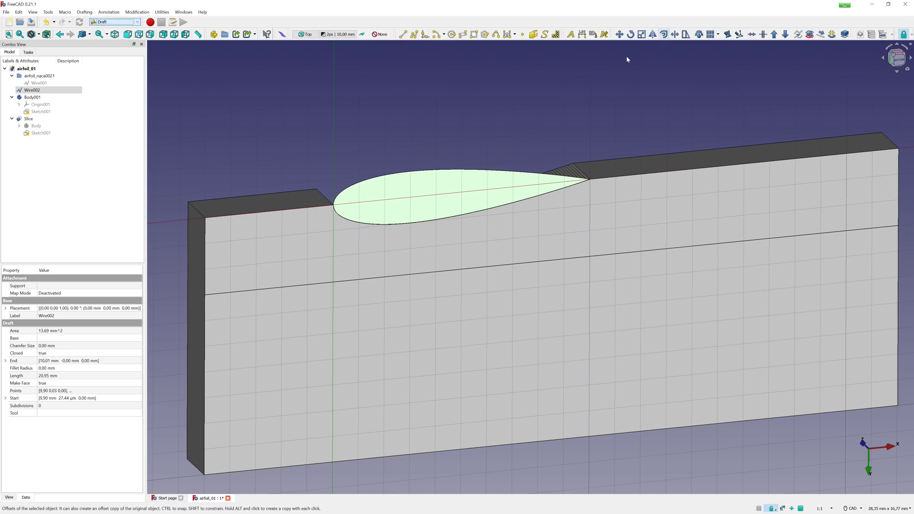
left_click(664, 34)
scroll(351, 210, "up", 2)
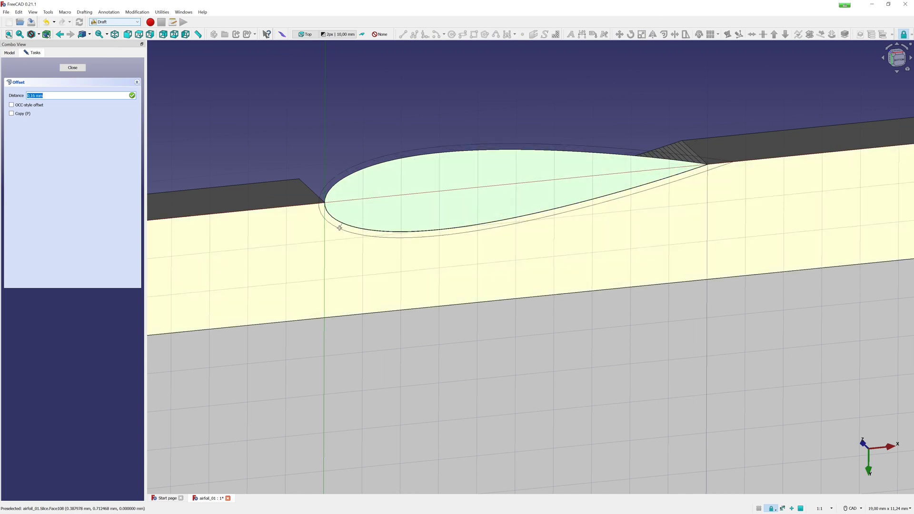
type("0,1")
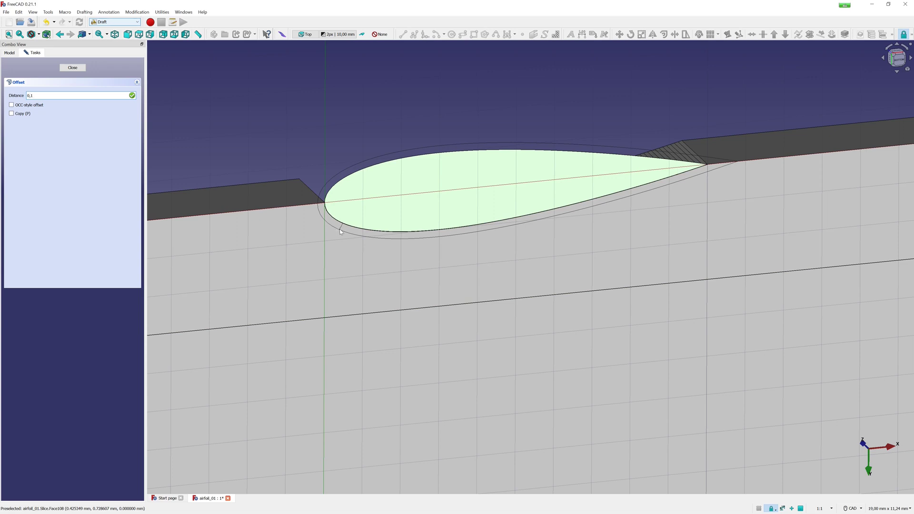
key("Return")
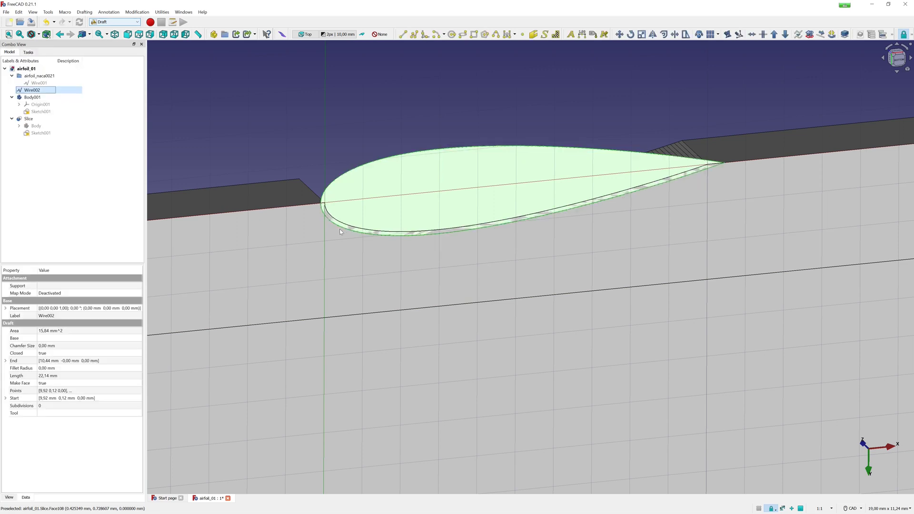
Convert the offset Wire002 into Sketch002, then hide the offset wire
right_click(37, 90)
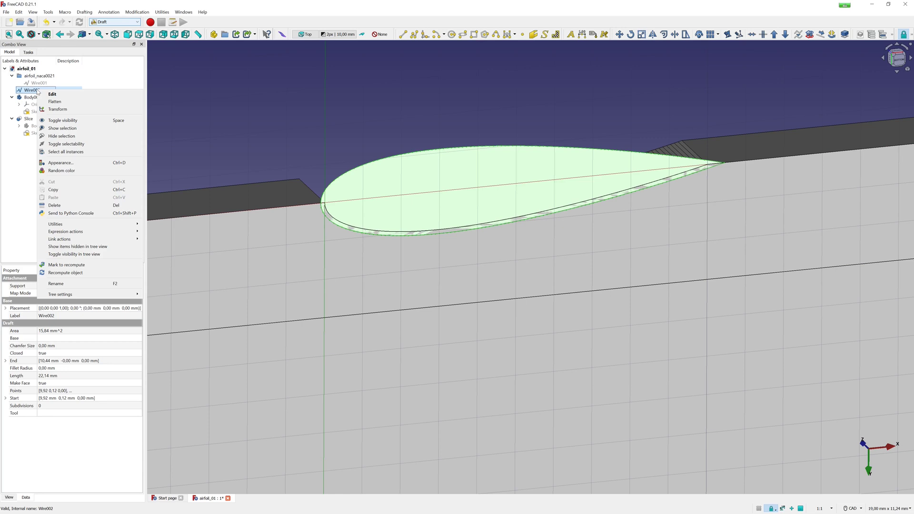
left_click(34, 91)
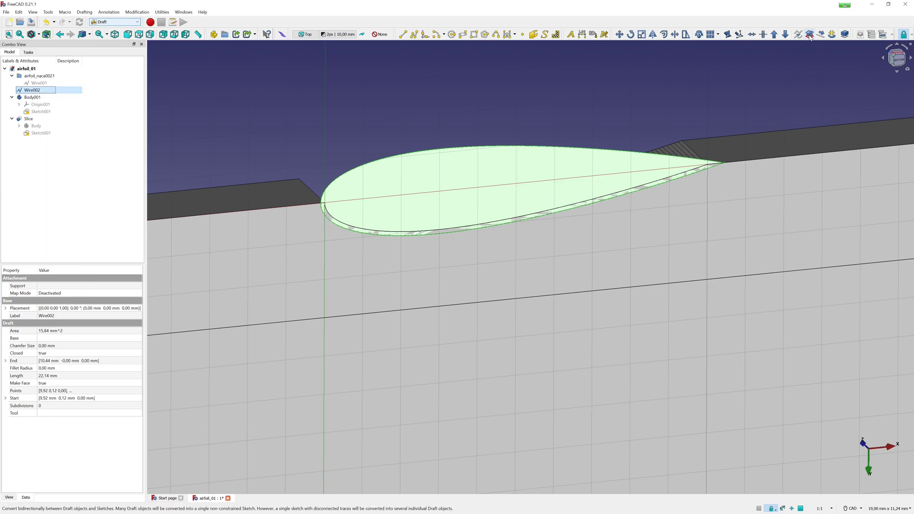
right_click(32, 90)
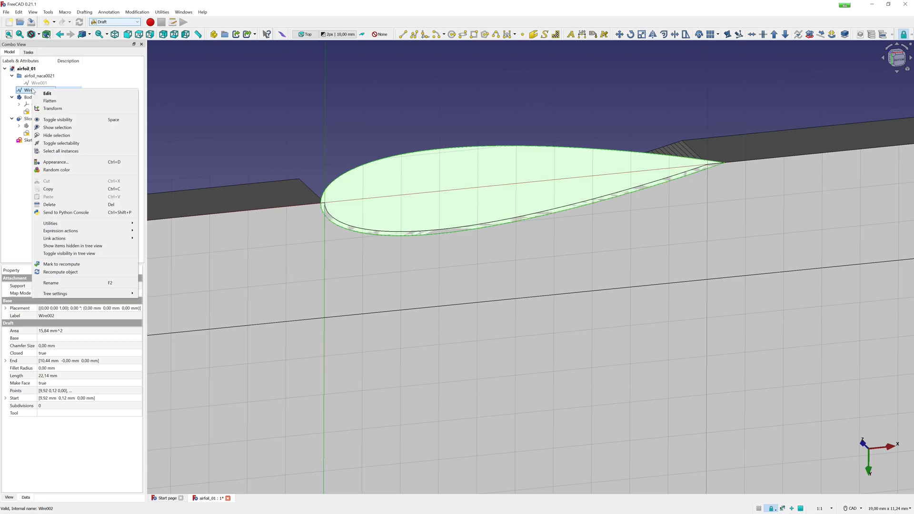
left_click(74, 134)
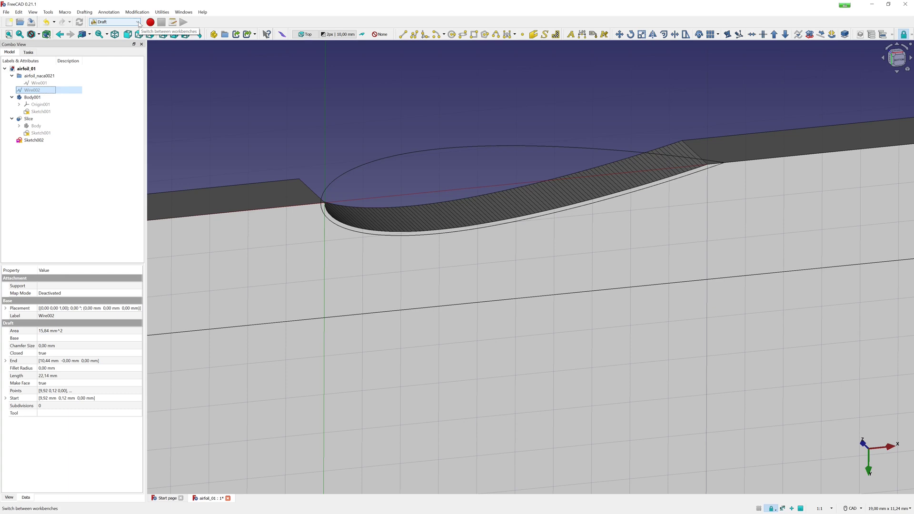
In Sketch002, draw a trailing-edge line to the lower offset outline and delete a stray segment
double_click(33, 139)
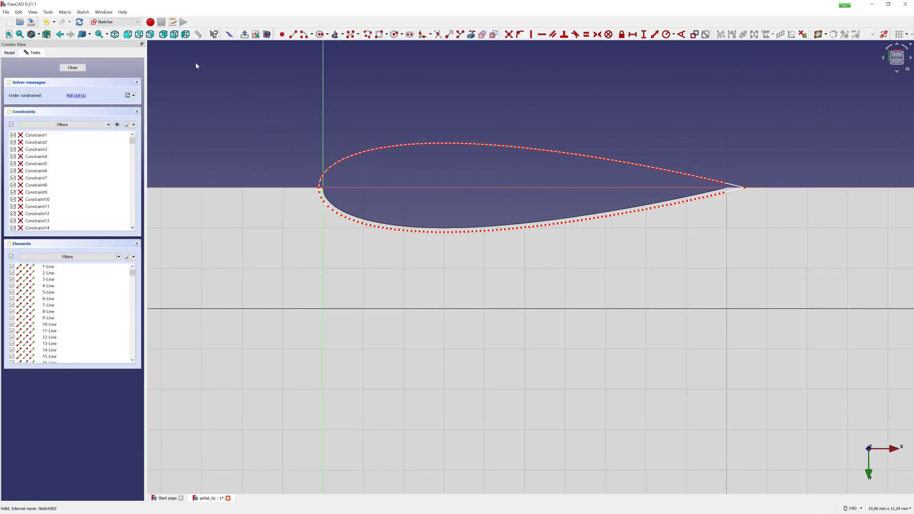
scroll(768, 184, "up", 5)
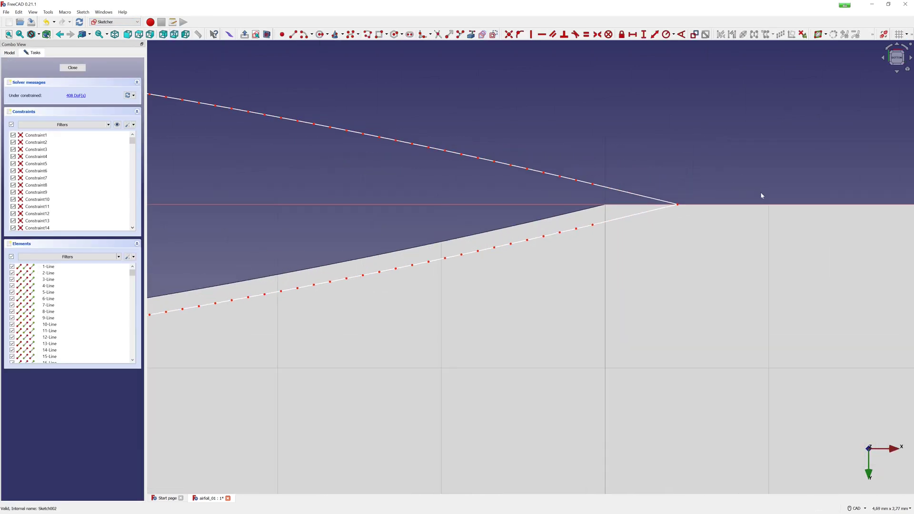
scroll(621, 219, "up", 3)
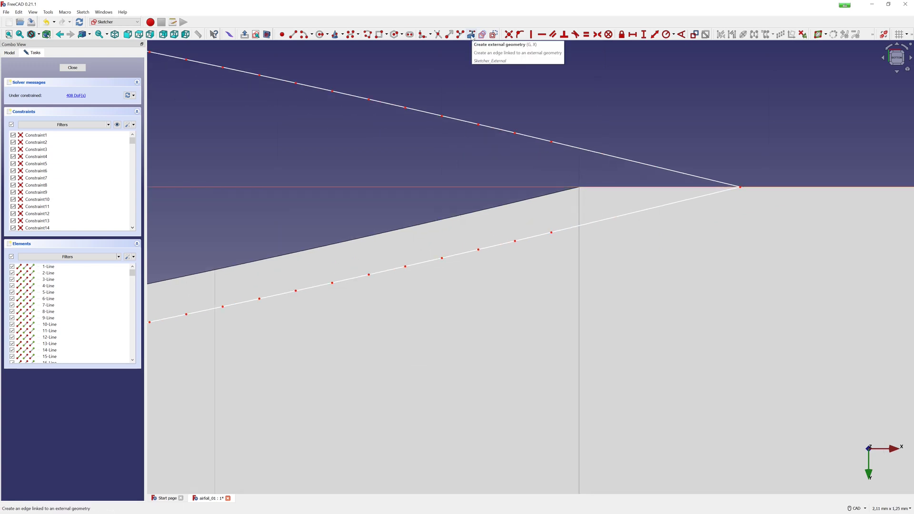
key("g")
key("l")
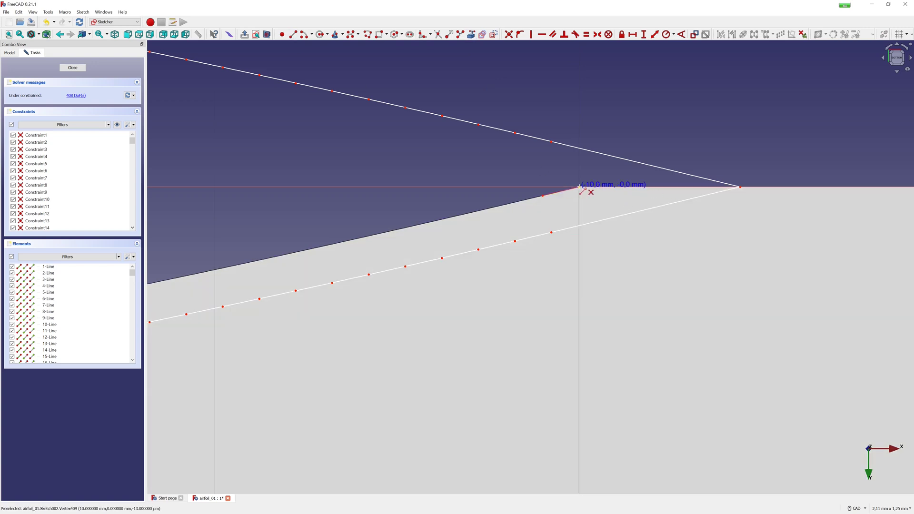
left_click(580, 187)
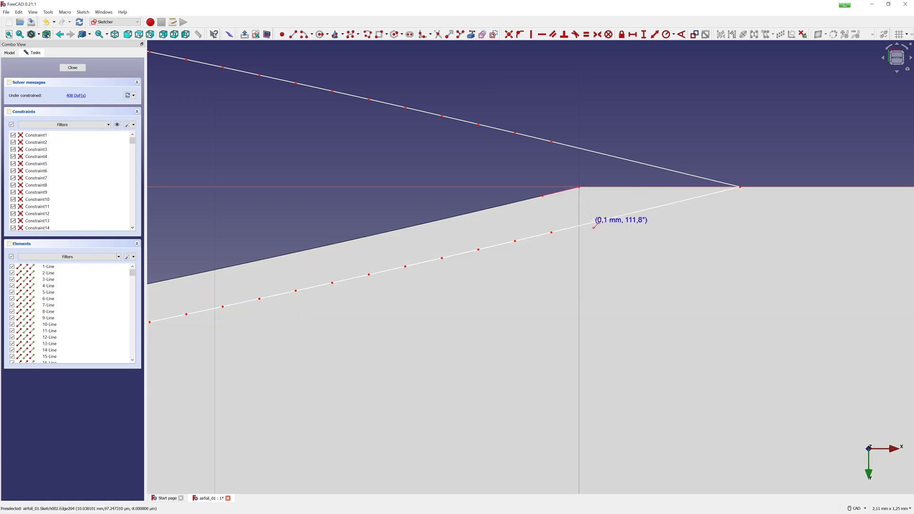
left_click(593, 222)
middle_click_drag(603, 224, 565, 247)
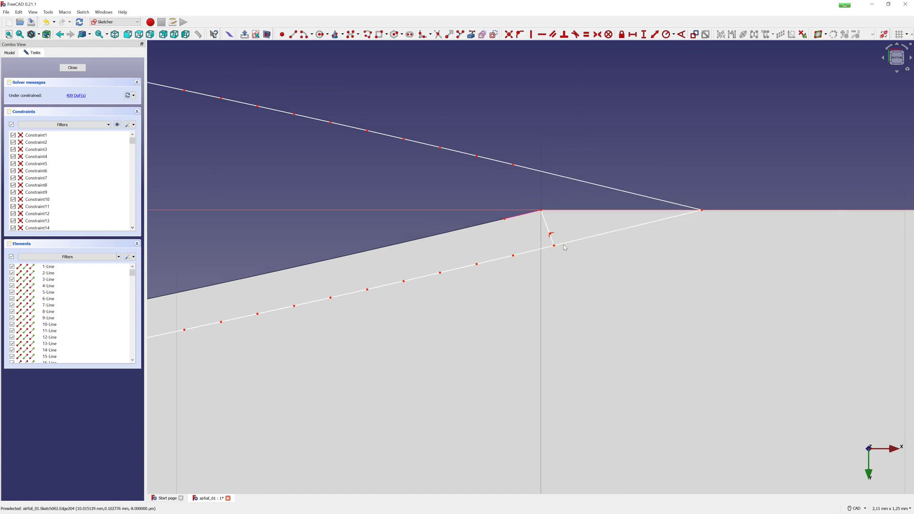
left_click(564, 247)
key("Delete")
scroll(550, 247, "up", 1)
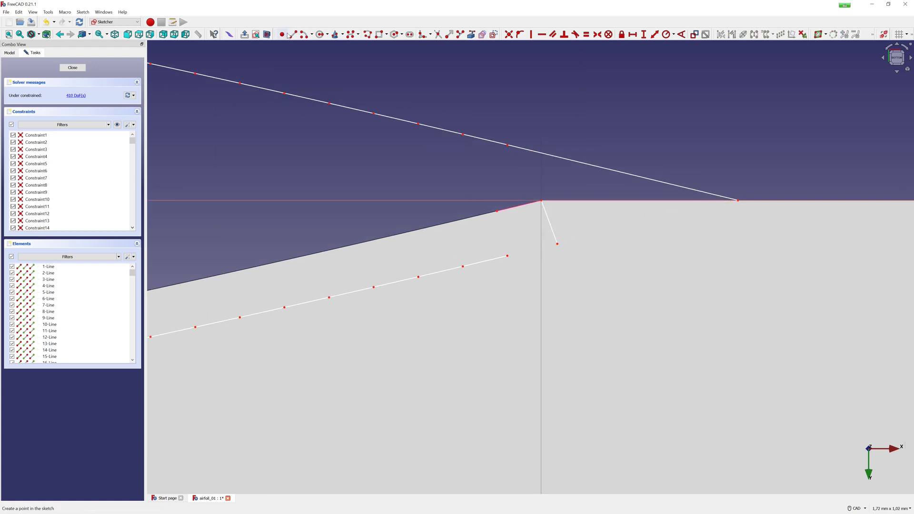
Draw lines joining the offset outline's end at the trailing edge
left_click(291, 33)
left_click(507, 255)
left_click(557, 244)
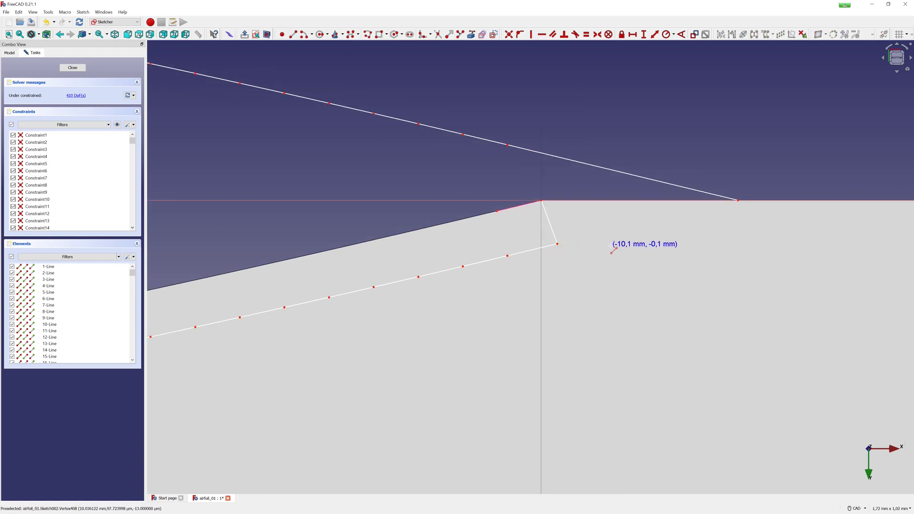
right_click(612, 248)
scroll(490, 171, "down", 5)
scroll(308, 229, "up", 5)
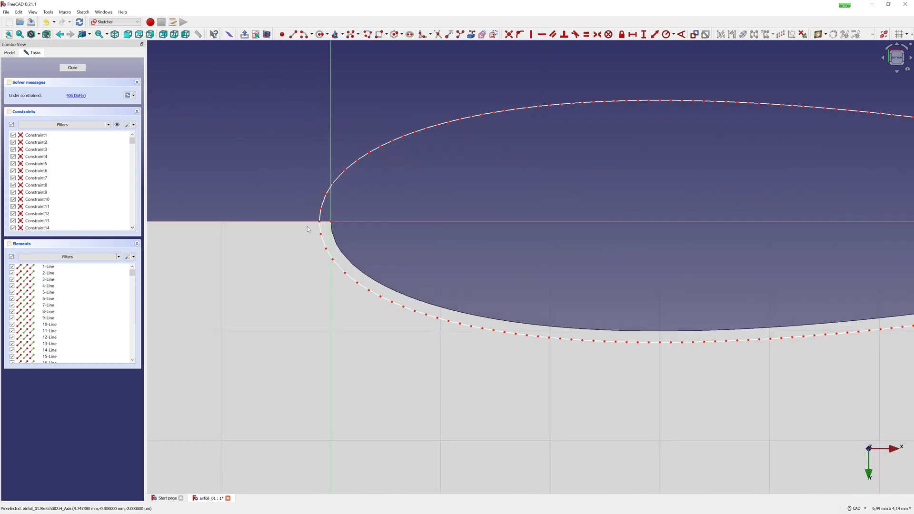
scroll(308, 229, "up", 1)
Box-select and delete the upper leading-edge and upper airfoil segments of Sketch002
left_click_drag(328, 145, 427, 190)
key("Delete")
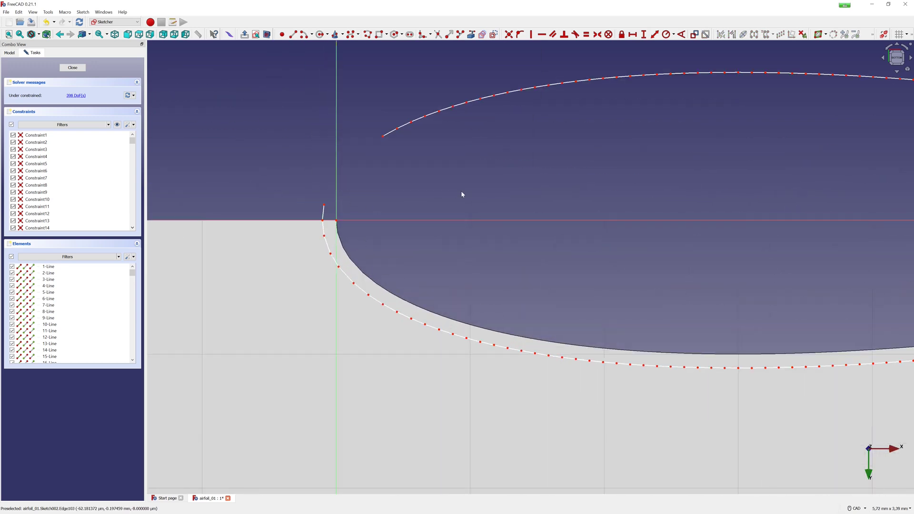
scroll(460, 193, "down", 3)
scroll(459, 196, "down", 1)
left_click_drag(431, 148, 759, 203)
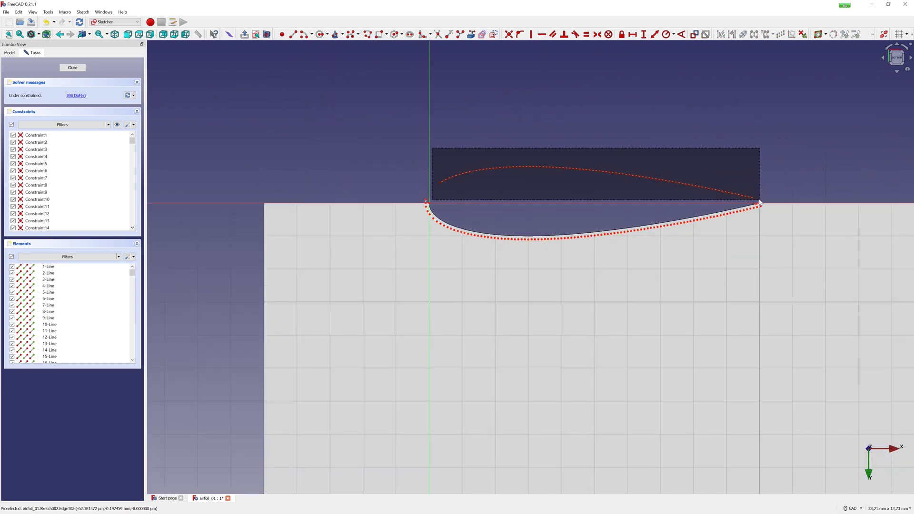
left_click_drag(433, 145, 766, 203)
key("Delete")
scroll(770, 183, "up", 2)
scroll(769, 182, "up", 1)
left_click_drag(543, 155, 763, 215)
Delete the remaining upper segments, close Sketch002, and select Slice with Sketch002
key("Delete")
left_click(73, 67)
scroll(345, 143, "down", 3)
left_click(28, 117)
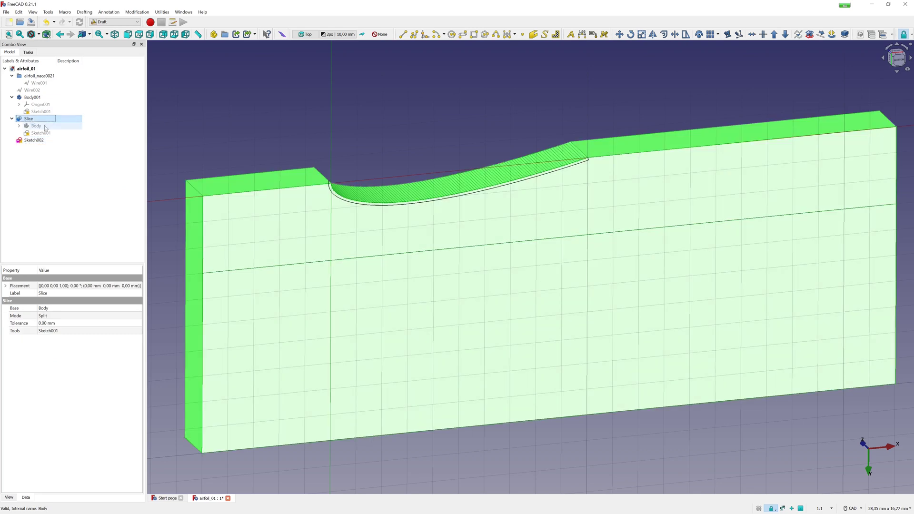
left_click(33, 140, "shift")
Slice the domain to a compound with Sketch002 in Part, creating Slice001
left_click(114, 22)
left_click(110, 75)
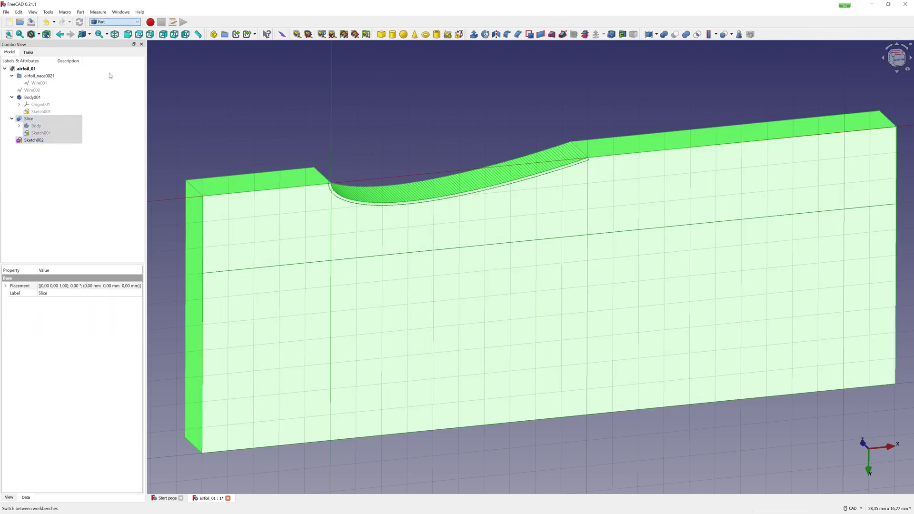
left_click(732, 34)
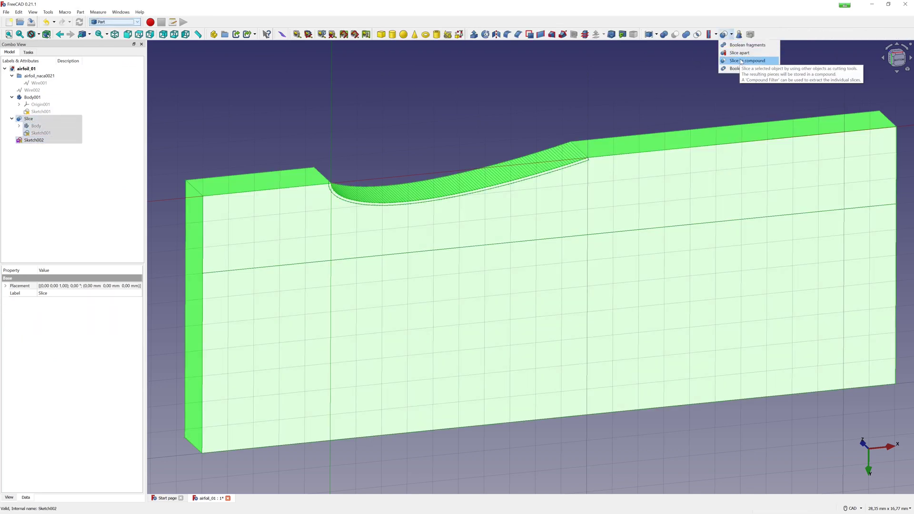
left_click(762, 62)
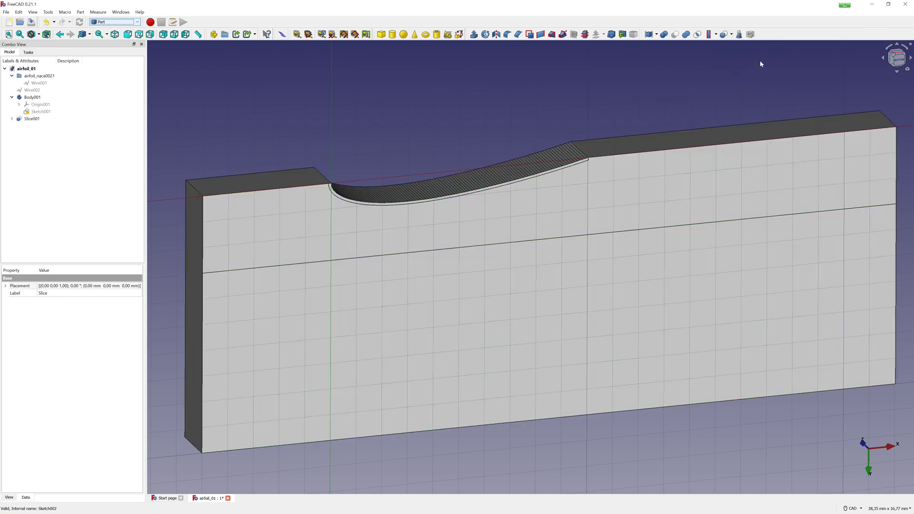
scroll(340, 197, "up", 2)
scroll(340, 196, "up", 2)
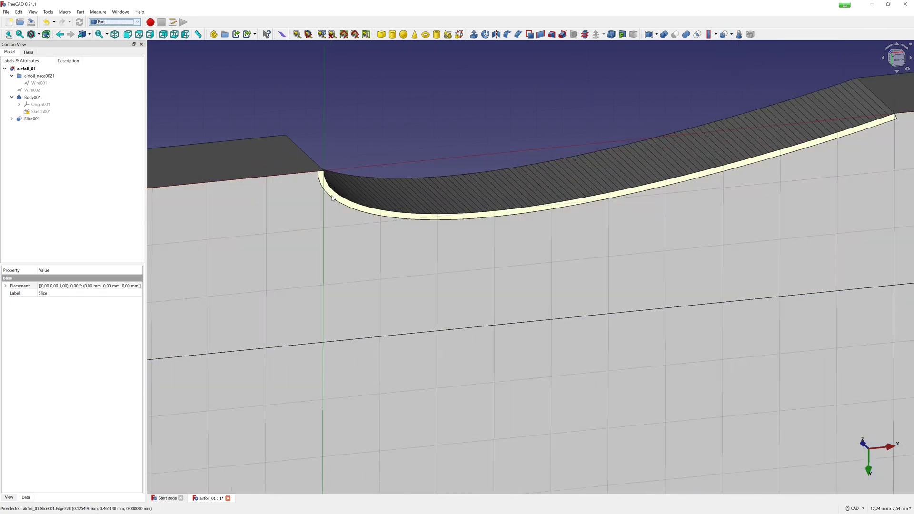
scroll(351, 235, "down", 2)
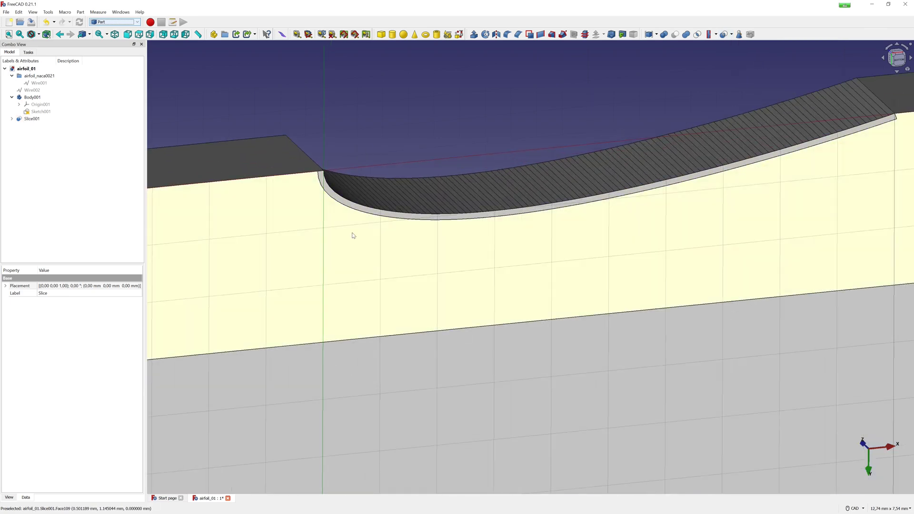
scroll(351, 235, "down", 1)
scroll(352, 234, "down", 2)
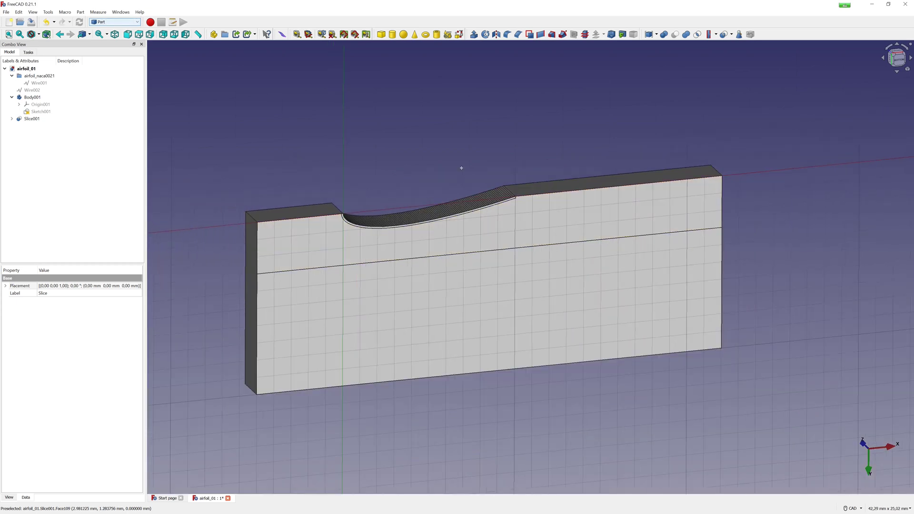
middle_click_drag(462, 167, 455, 166)
scroll(365, 246, "up", 1)
scroll(365, 248, "up", 1)
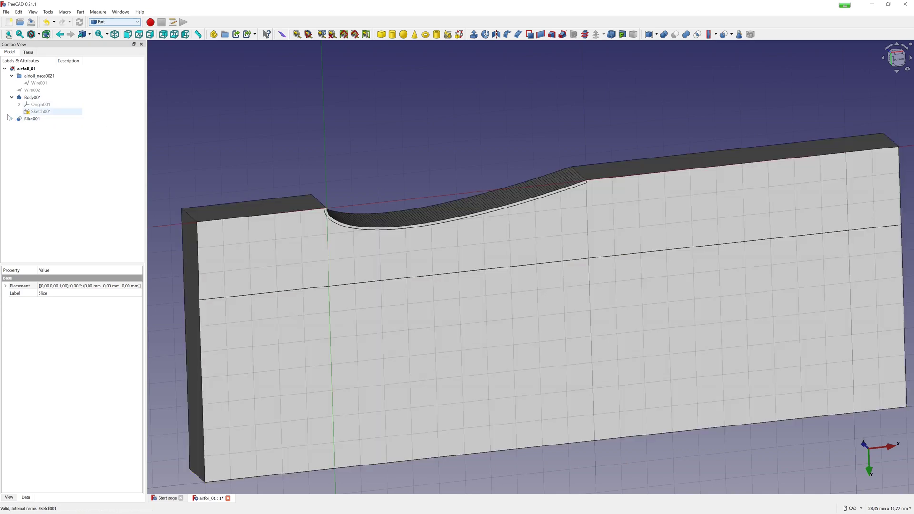
scroll(499, 272, "down", 2)
scroll(664, 259, "up", 2)
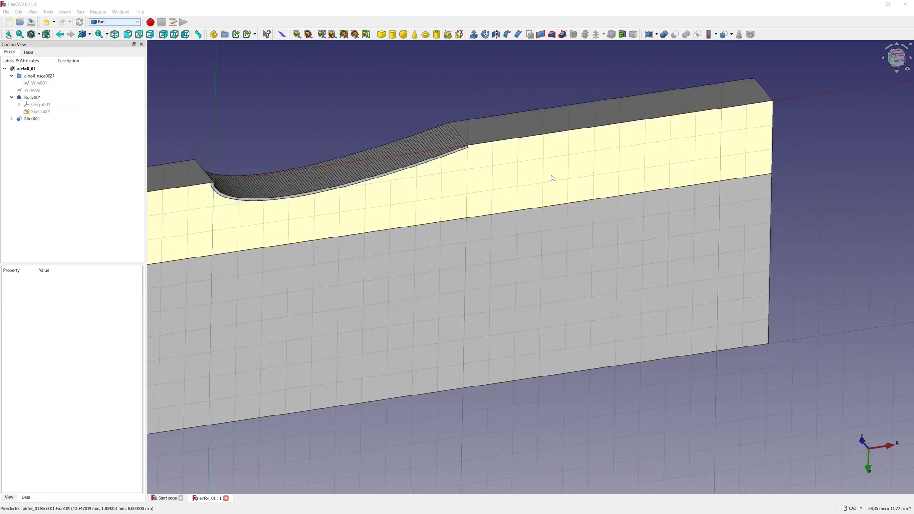
scroll(370, 115, "down", 2)
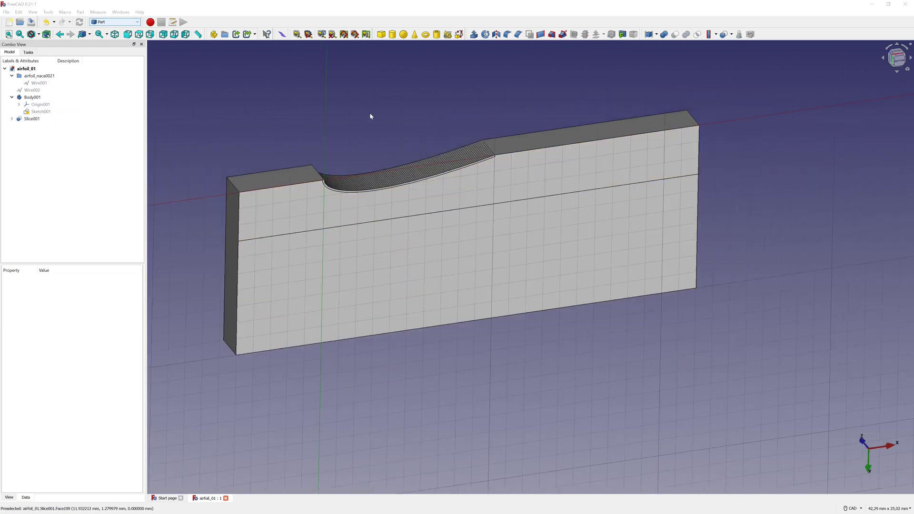
Export Slice001 to the CAD folder as airfoil_01-Slice001.step, accepting the STEP options
left_click(33, 119)
left_click(6, 12)
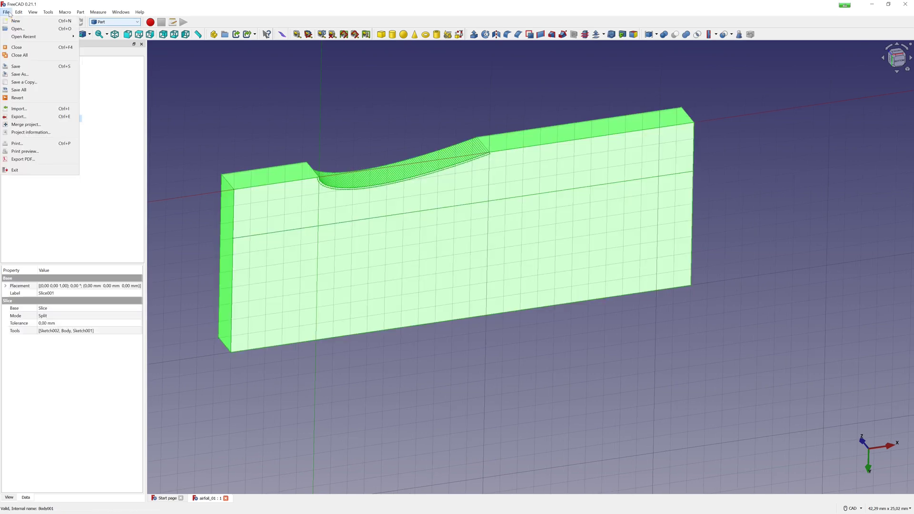
left_click(25, 117)
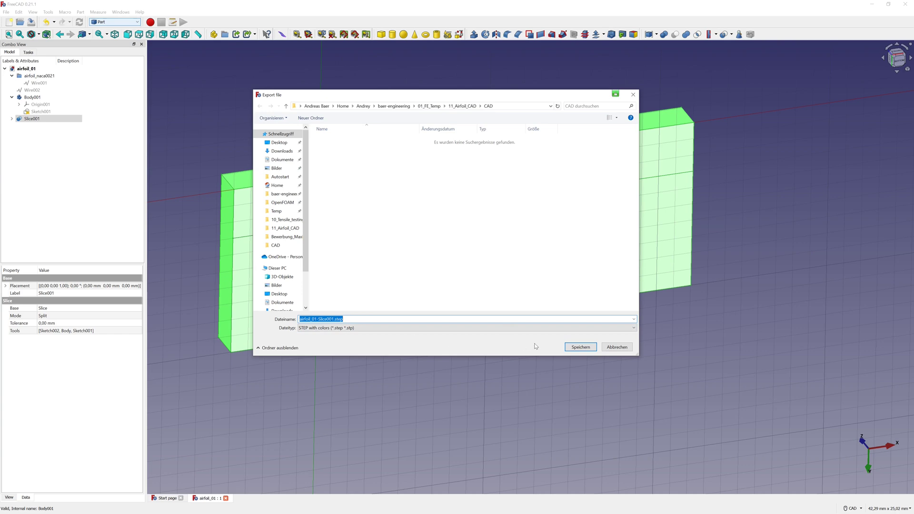
left_click(575, 347)
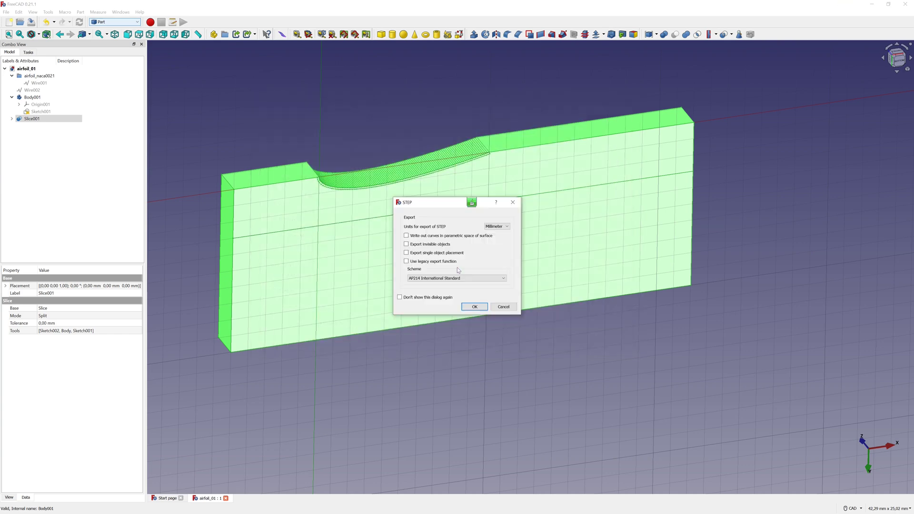
left_click(475, 308)
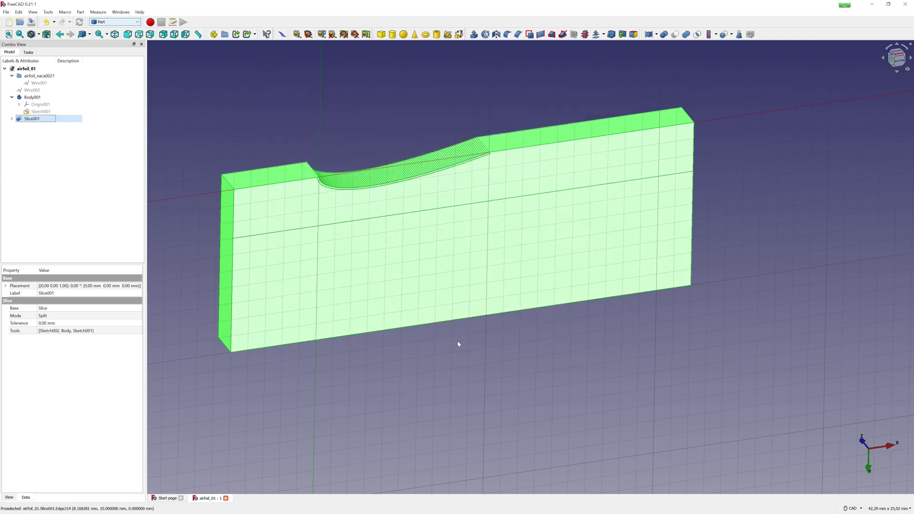